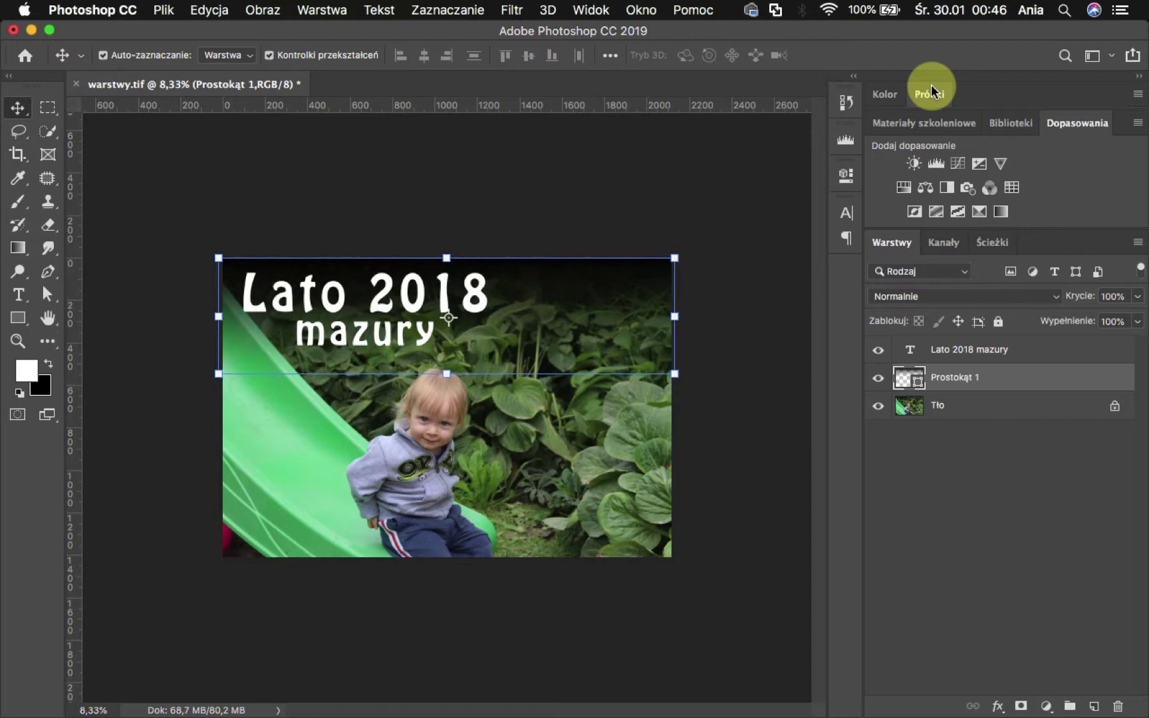
Step: Browse the panel list and click through the title, banner and Tło layers, ending on Prostokąt 1
left_click(642, 10)
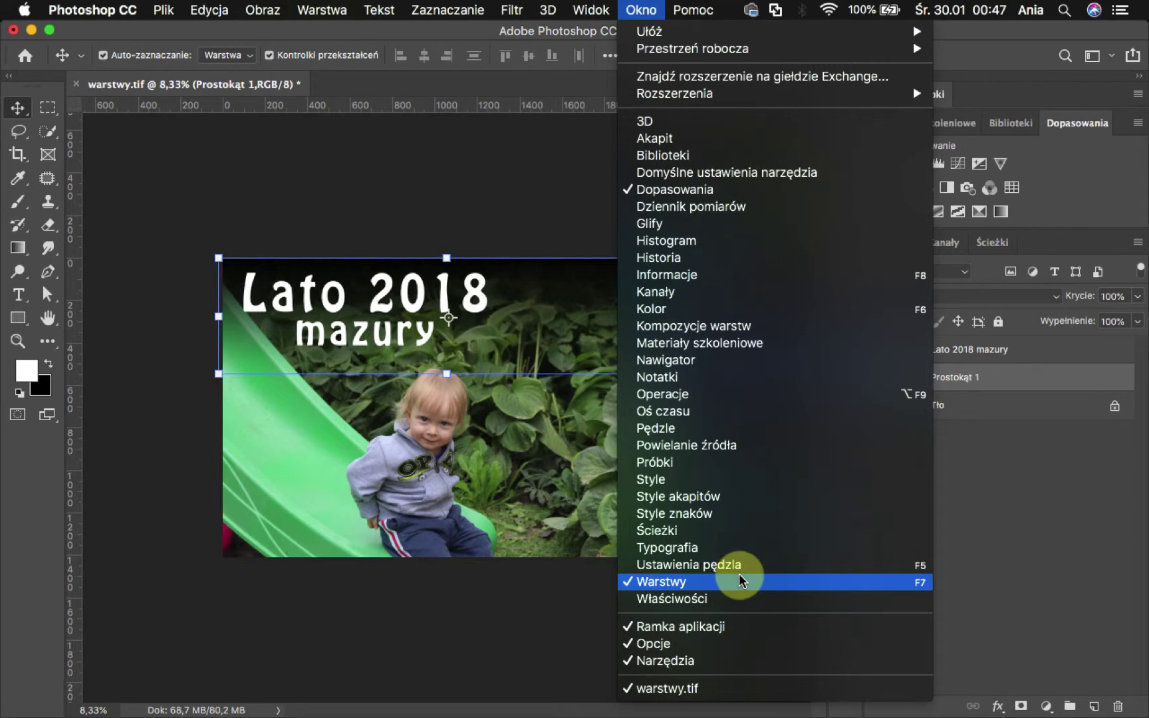
left_click(641, 10)
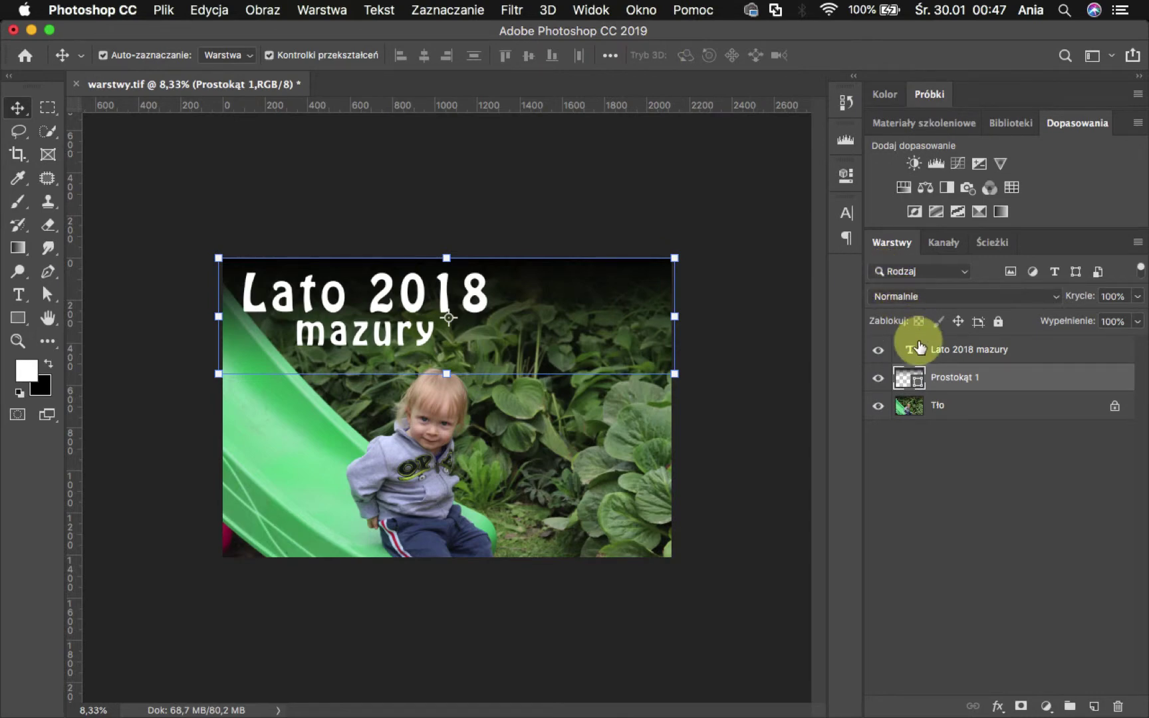
left_click(1035, 359)
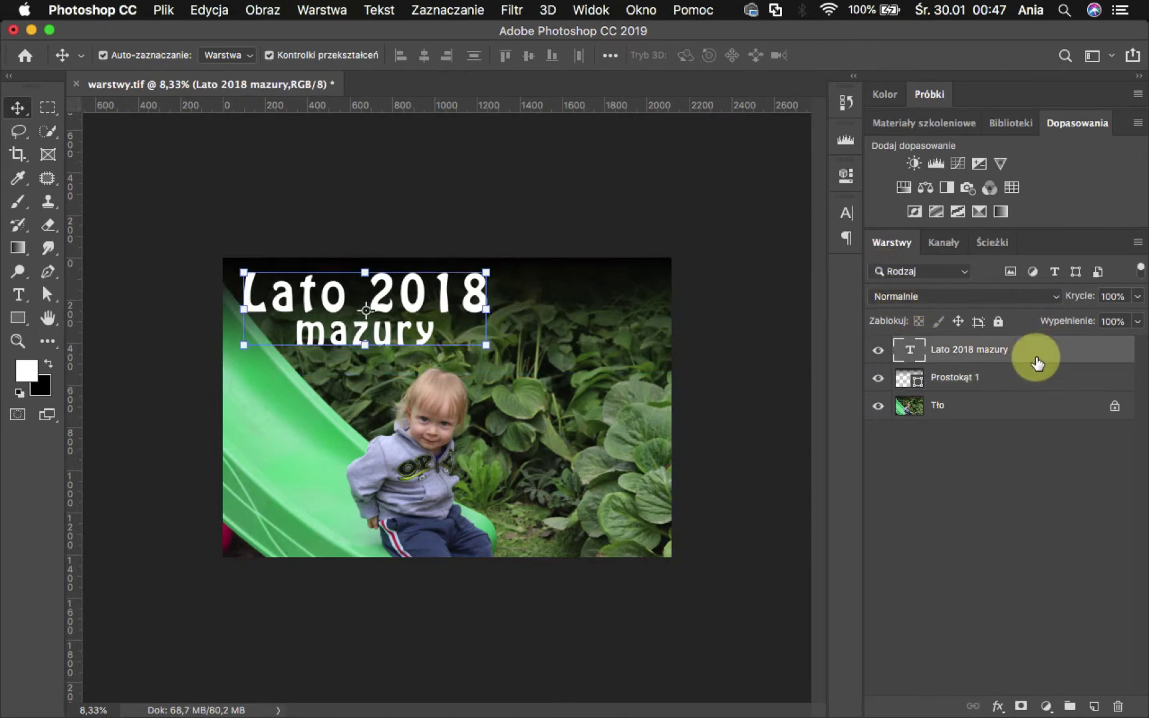
left_click(1026, 378)
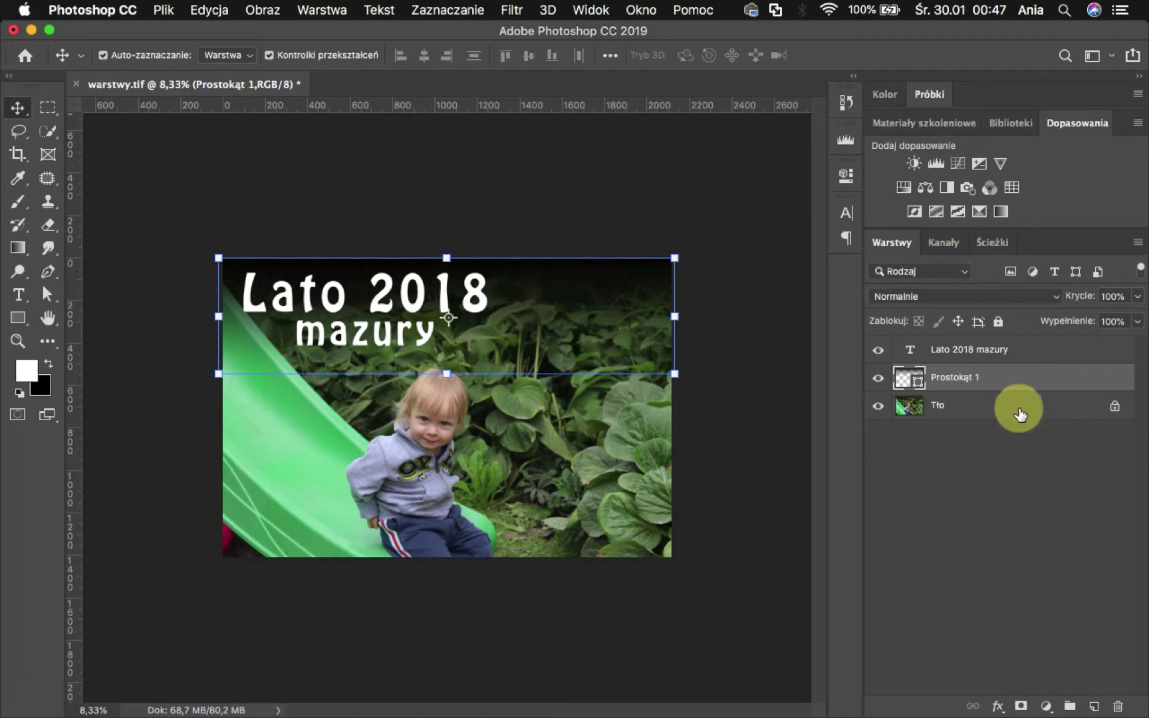
left_click(1018, 409)
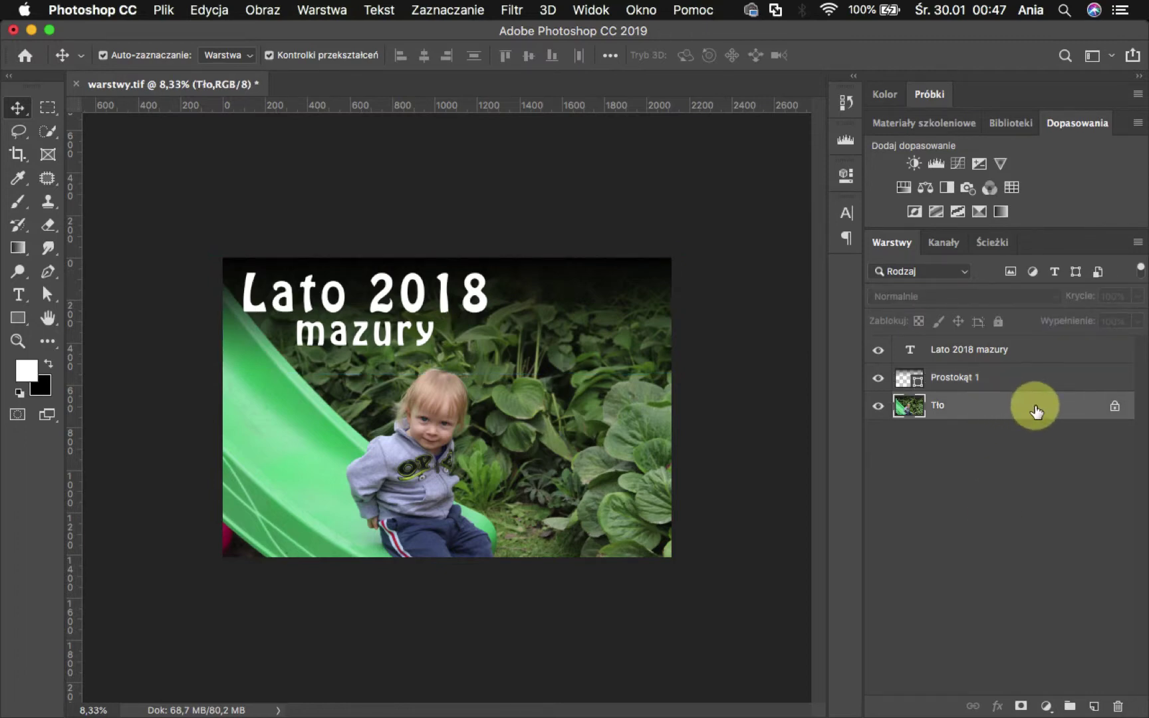
left_click(1055, 387)
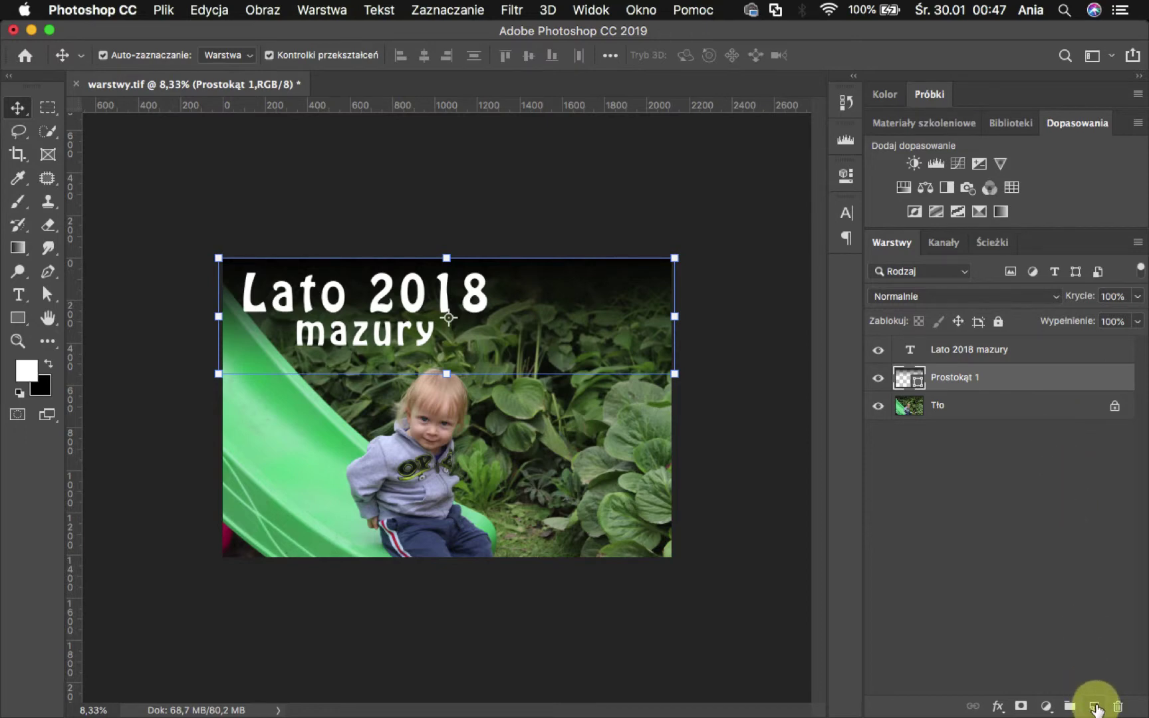
Step: Add and delete two empty test layers, then duplicate Prostokąt 1 into Prostokąt 1 kopia
left_click(1095, 707)
left_click(1095, 707)
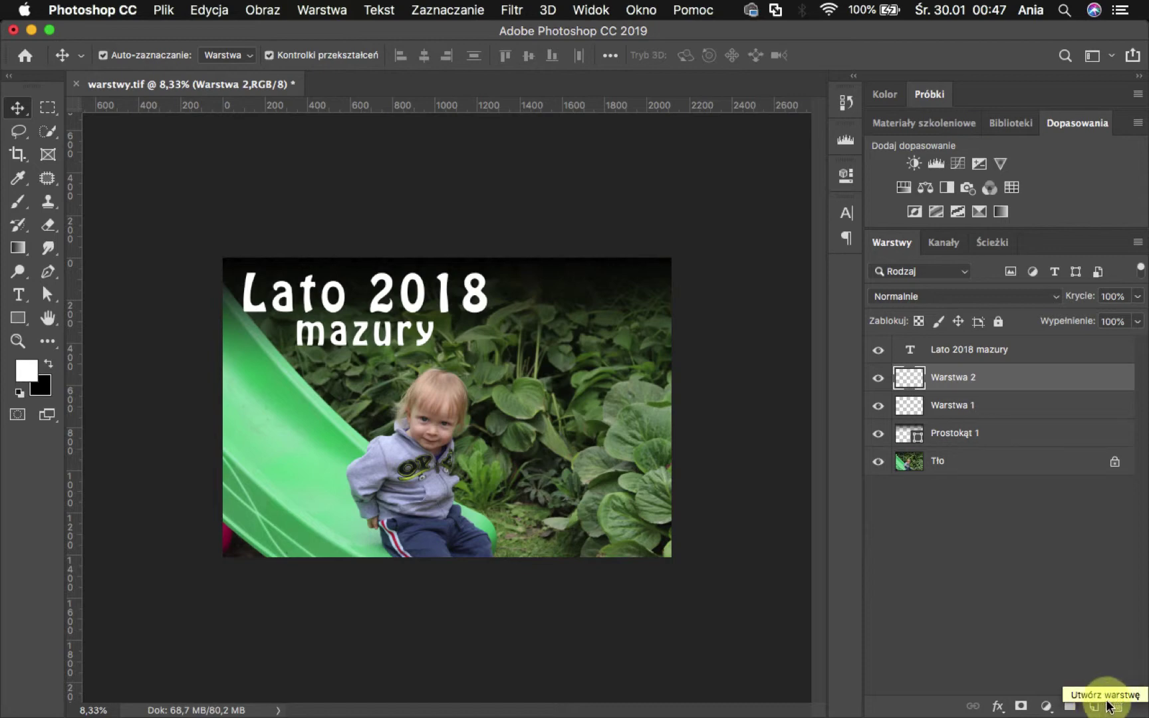
left_click(1119, 707)
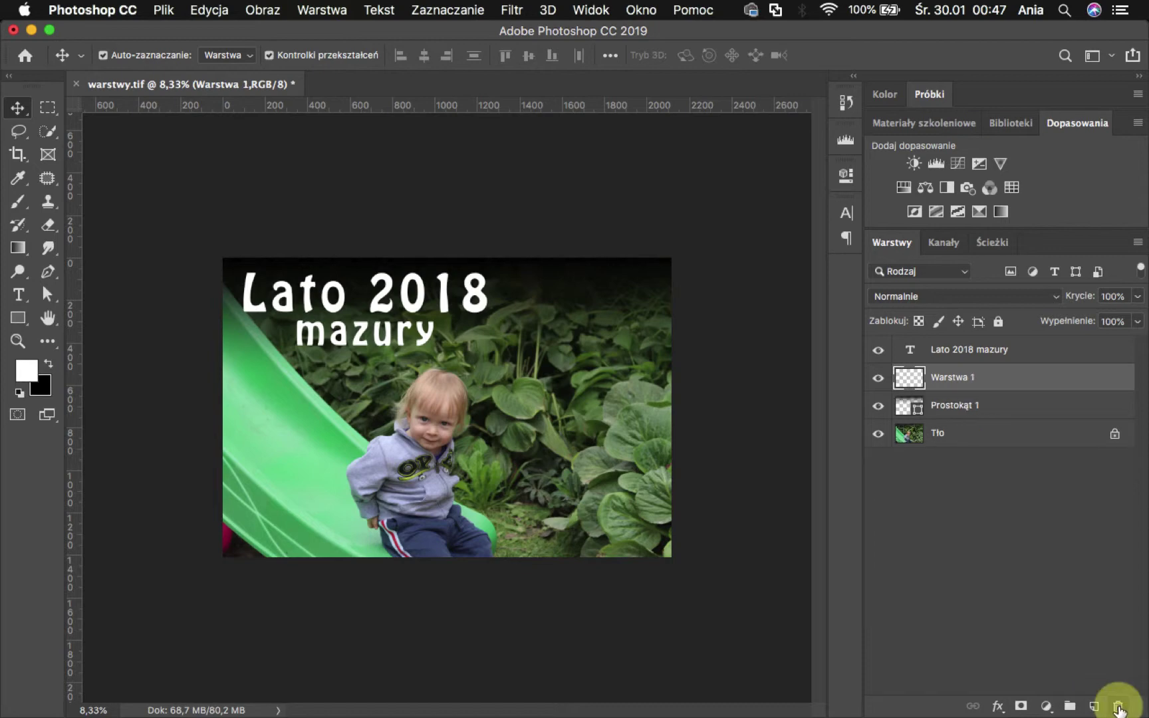
left_click(1119, 707)
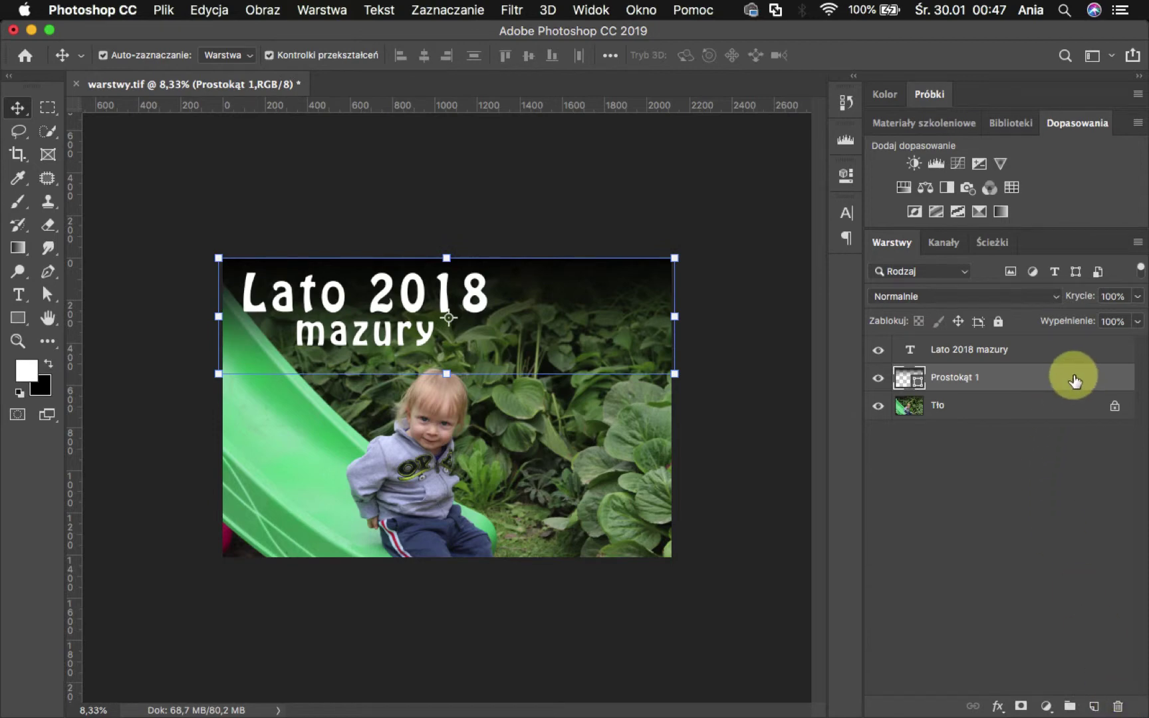
left_click_drag(1075, 380, 1071, 500)
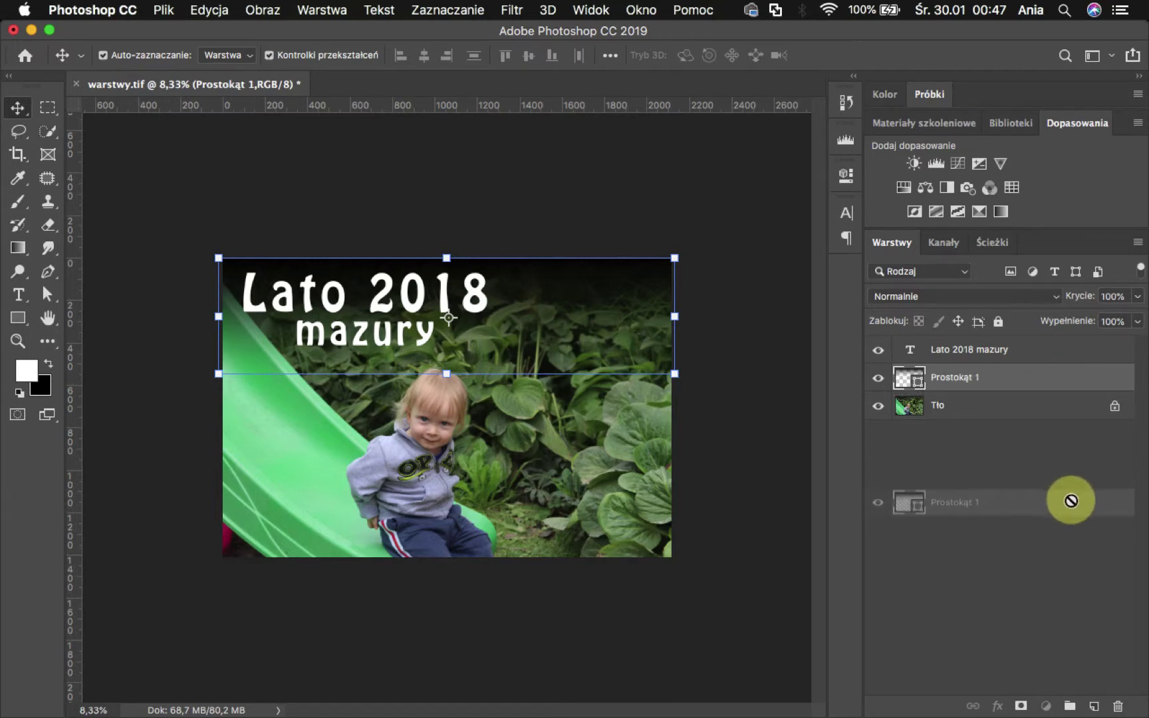
mouse_move(1071, 500)
left_mouse_down()
mouse_move(1072, 690)
mouse_move(1095, 695)
mouse_move(1096, 709)
left_mouse_up()
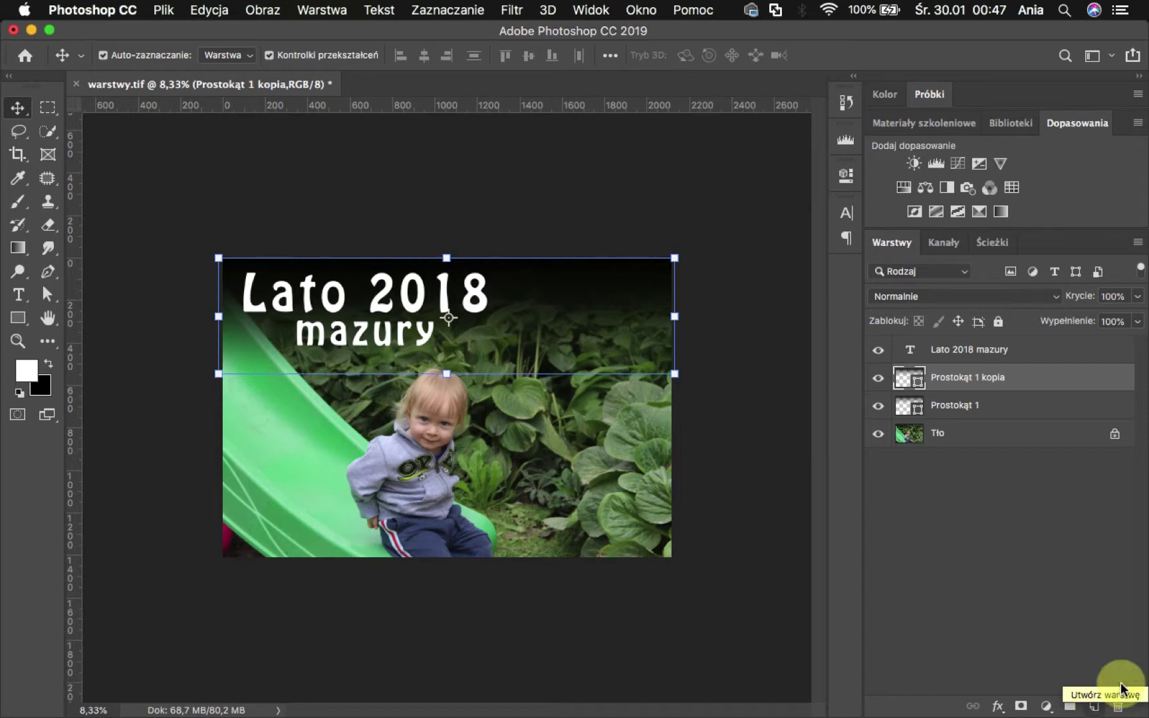
left_click(1075, 357, "shift")
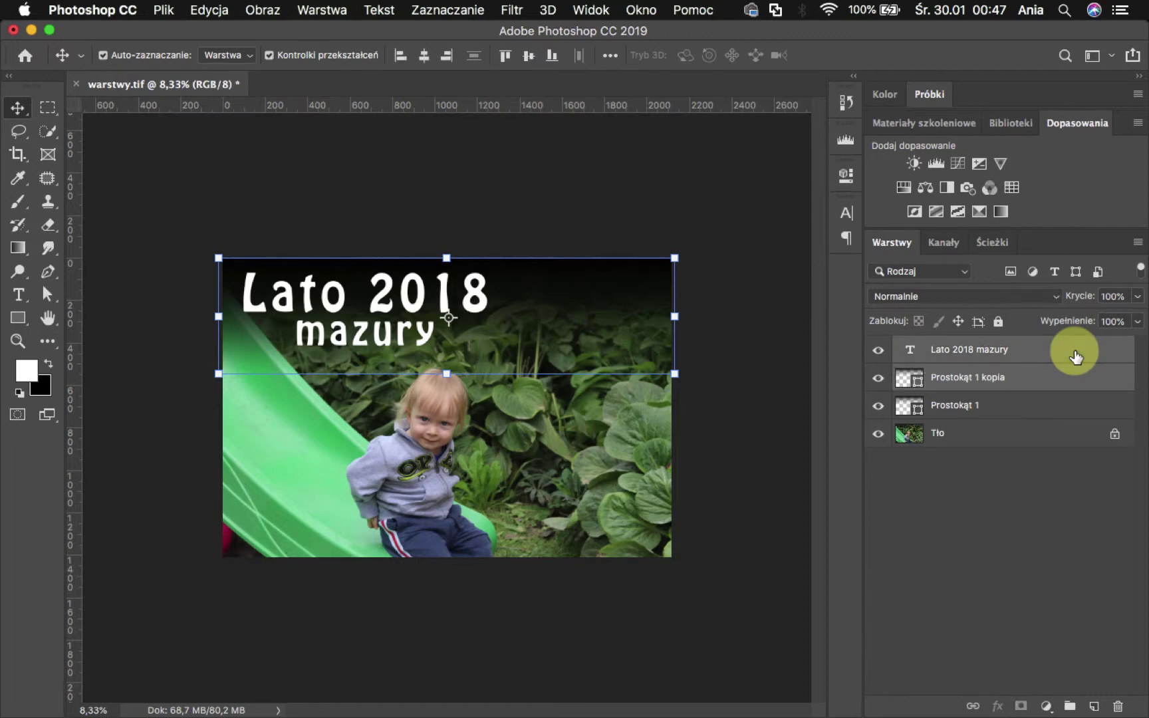
left_click(988, 596)
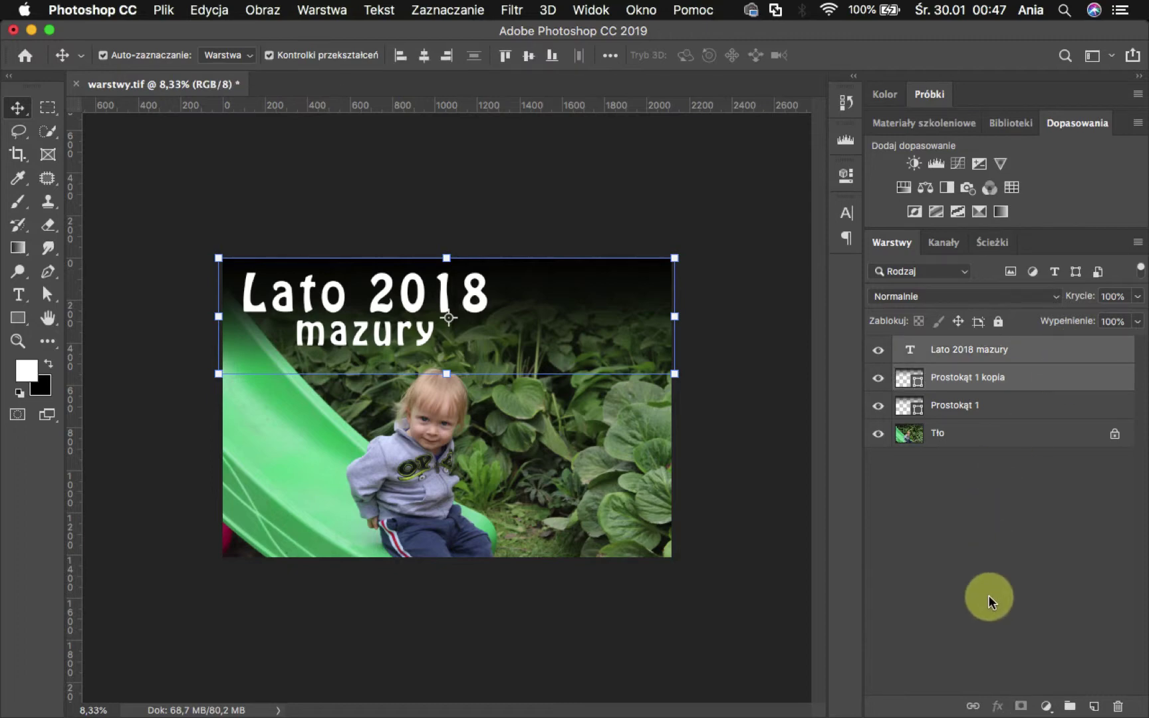
left_click(972, 707)
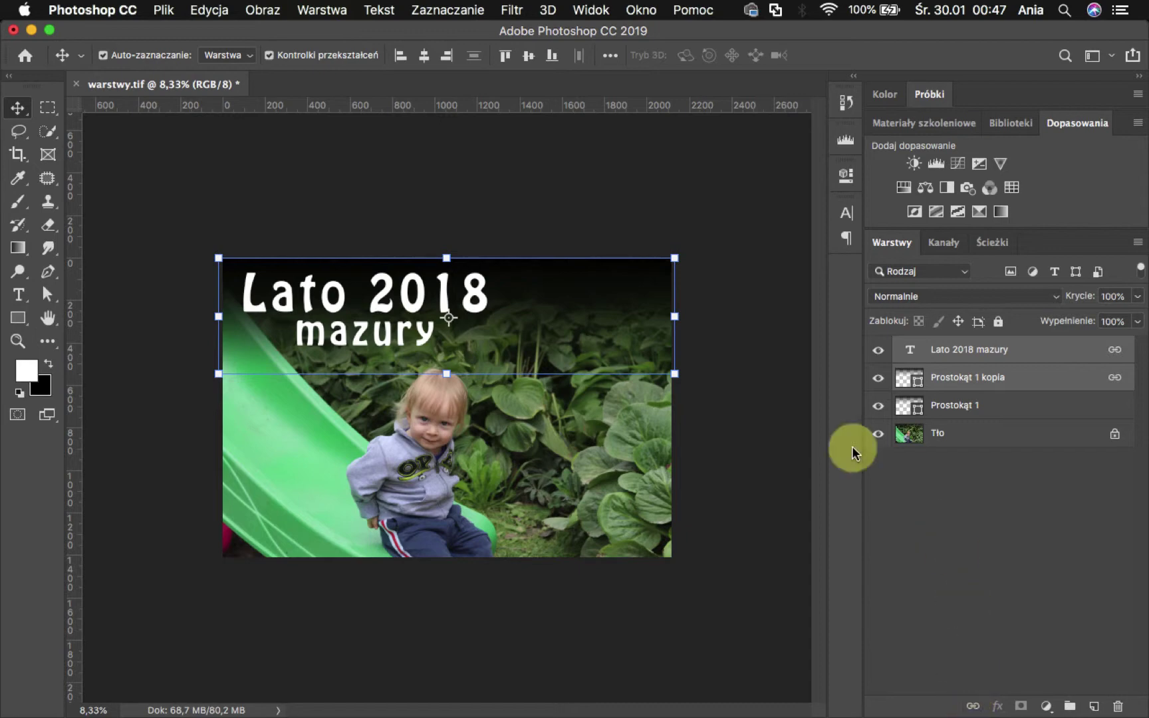
left_click_drag(458, 275, 487, 446)
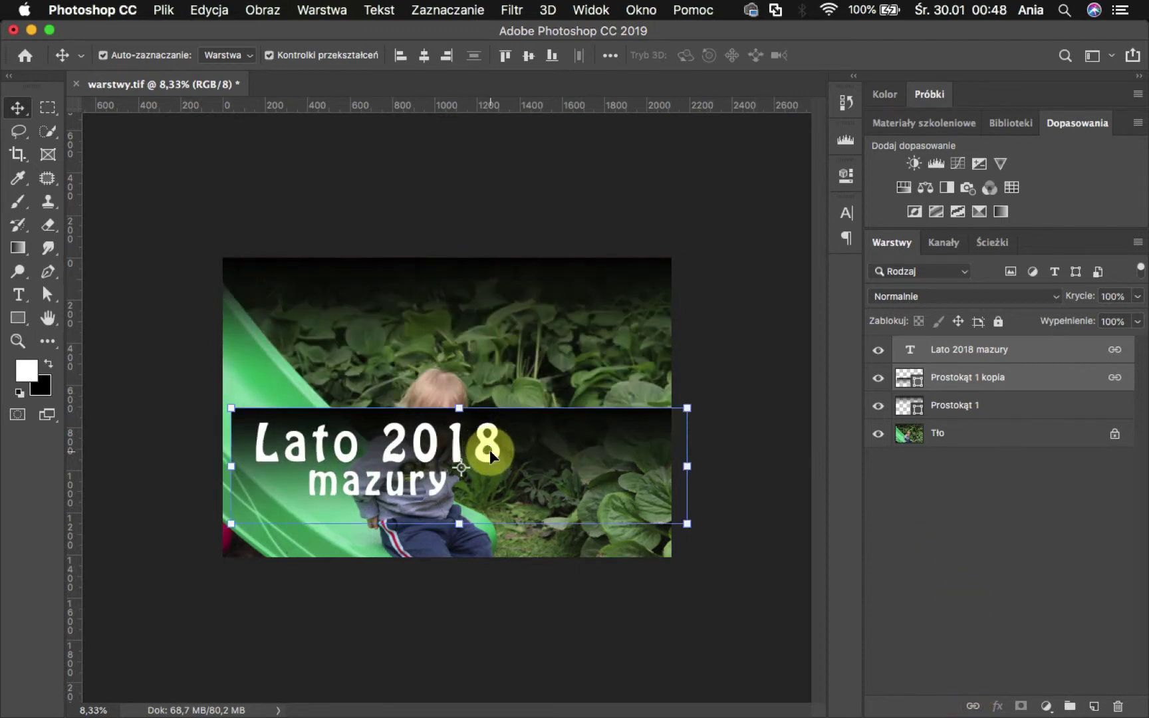
key("ctrl+z")
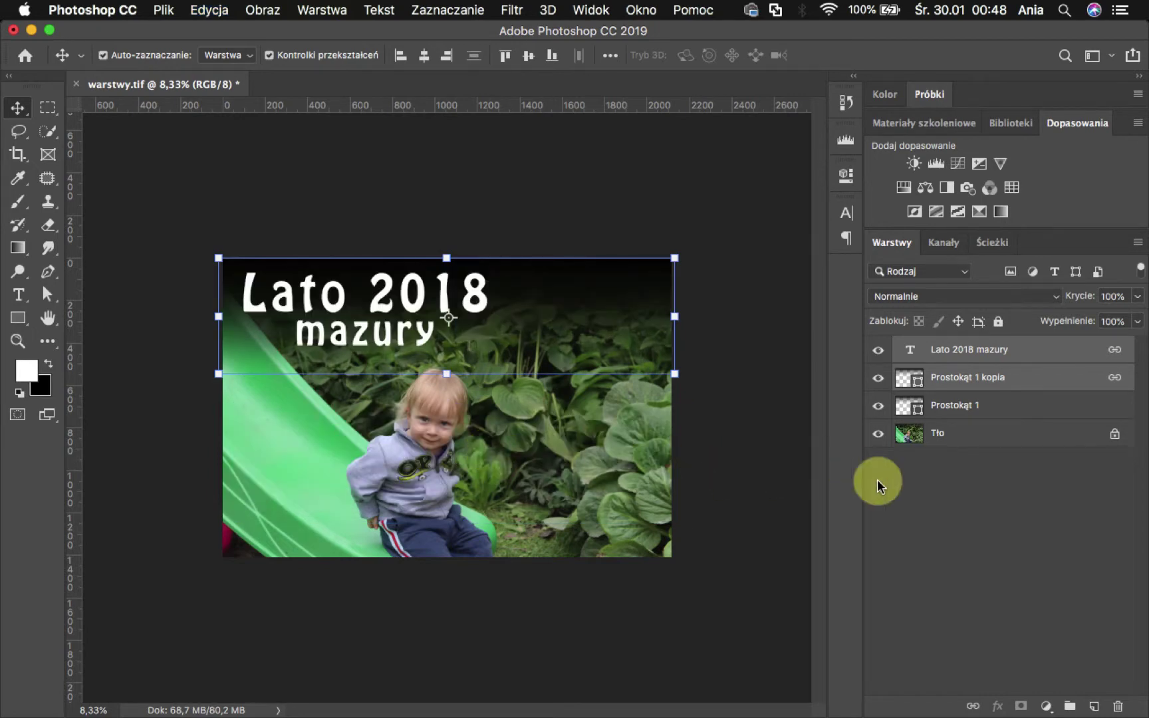
left_click(972, 706)
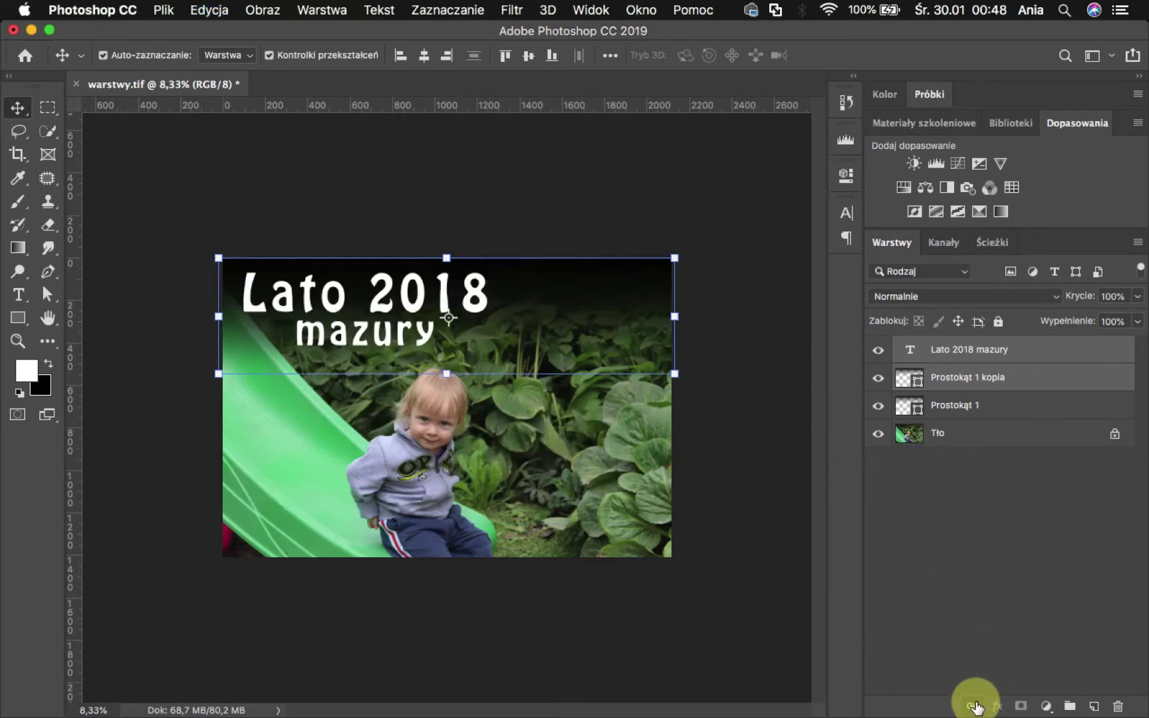
left_click(1021, 495)
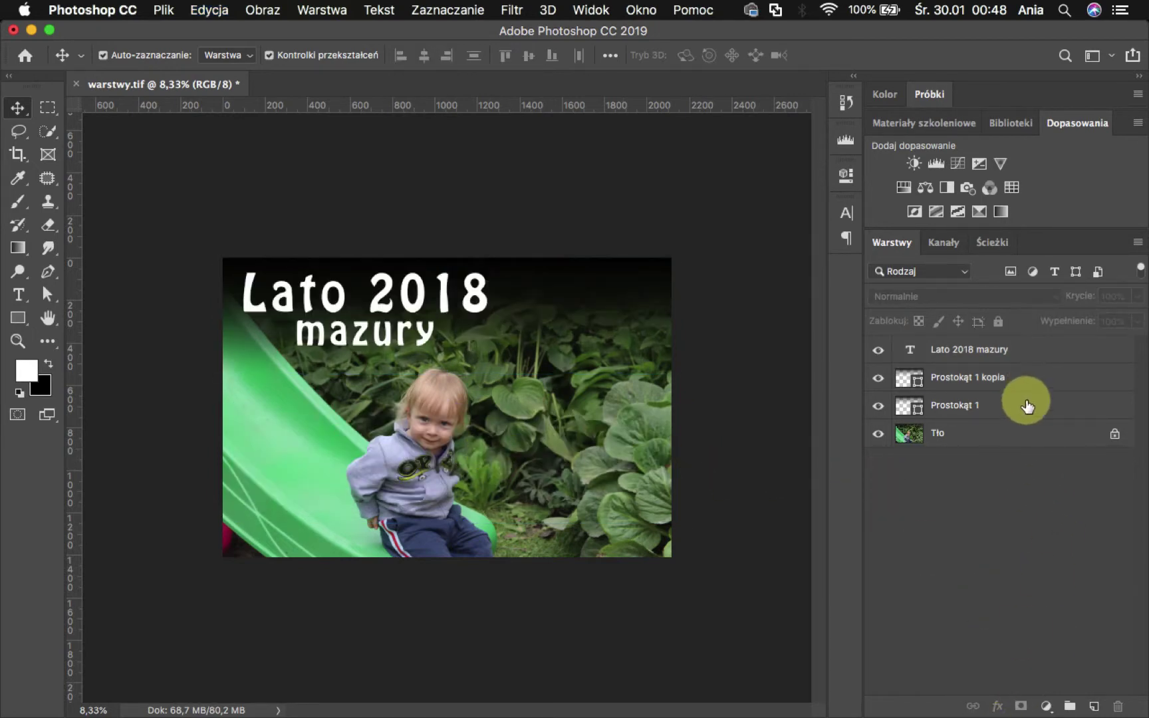
left_click(1027, 405)
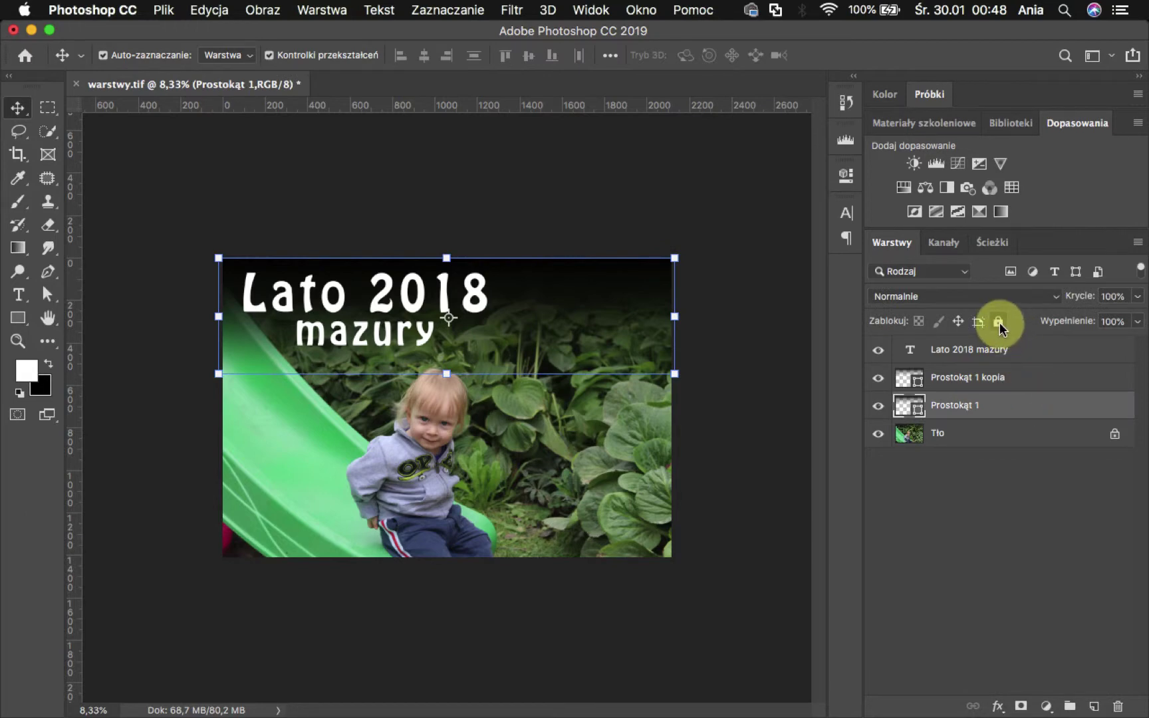
left_click(998, 322)
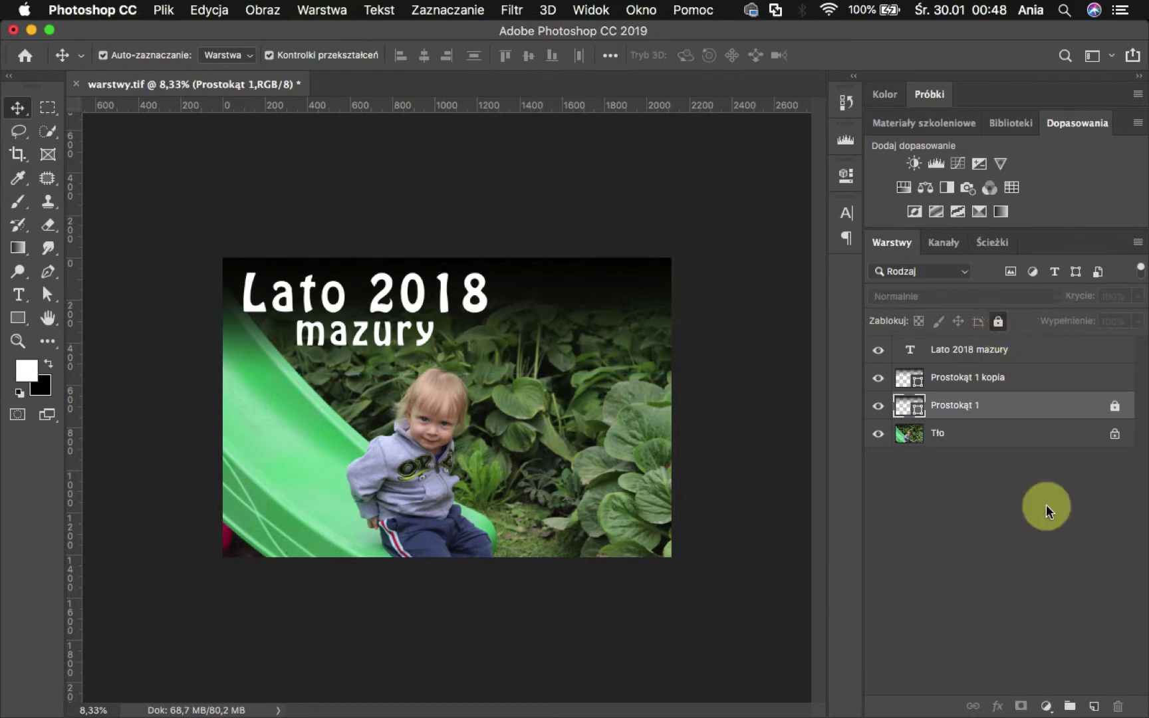
left_click(1114, 408)
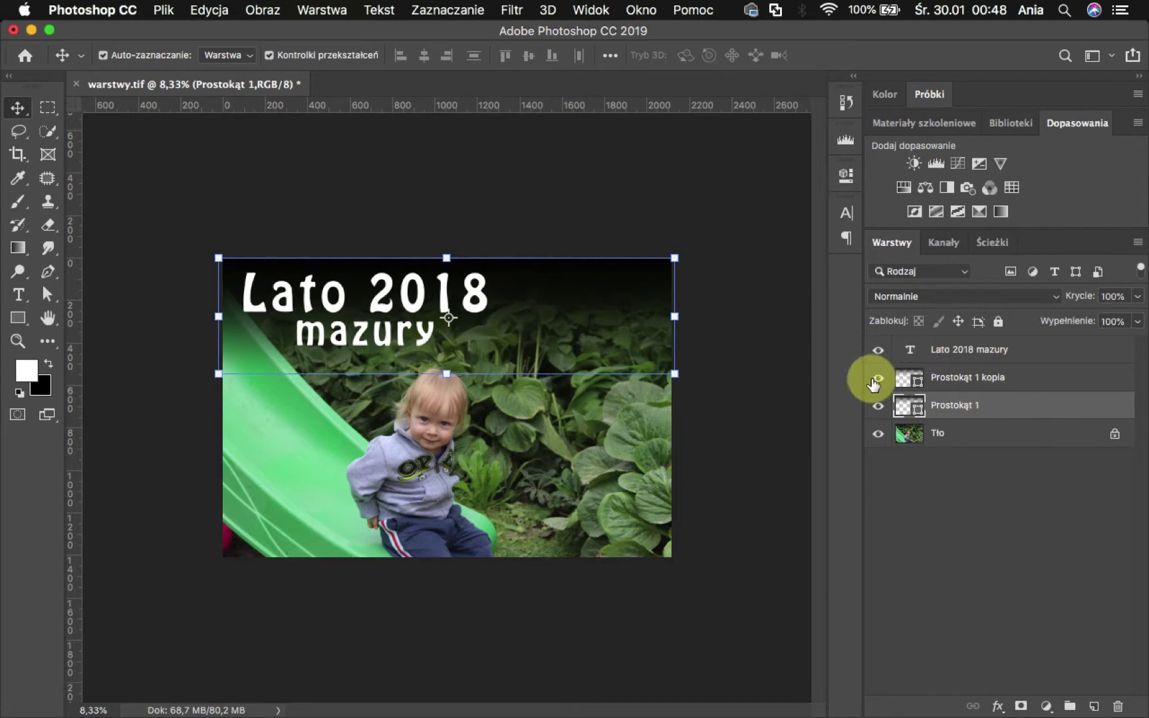
Step: Try the Różnica blend mode on the banner and hide Prostokąt 1 kopia
left_click(1022, 297)
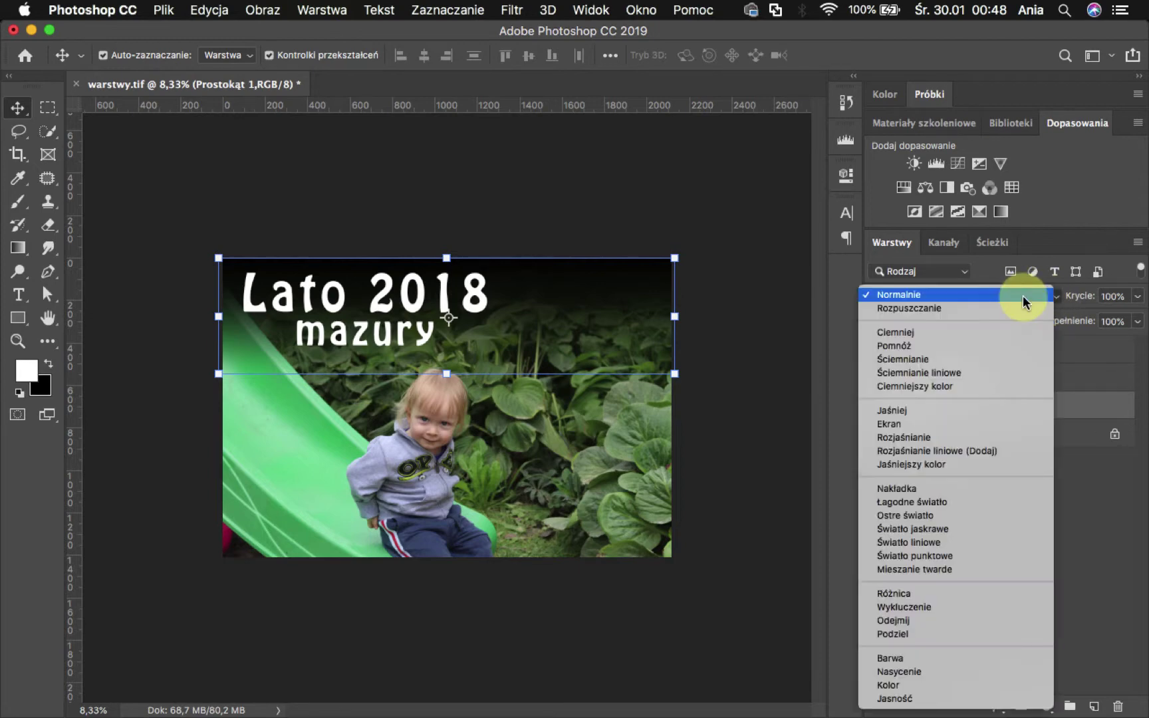
left_click(973, 593)
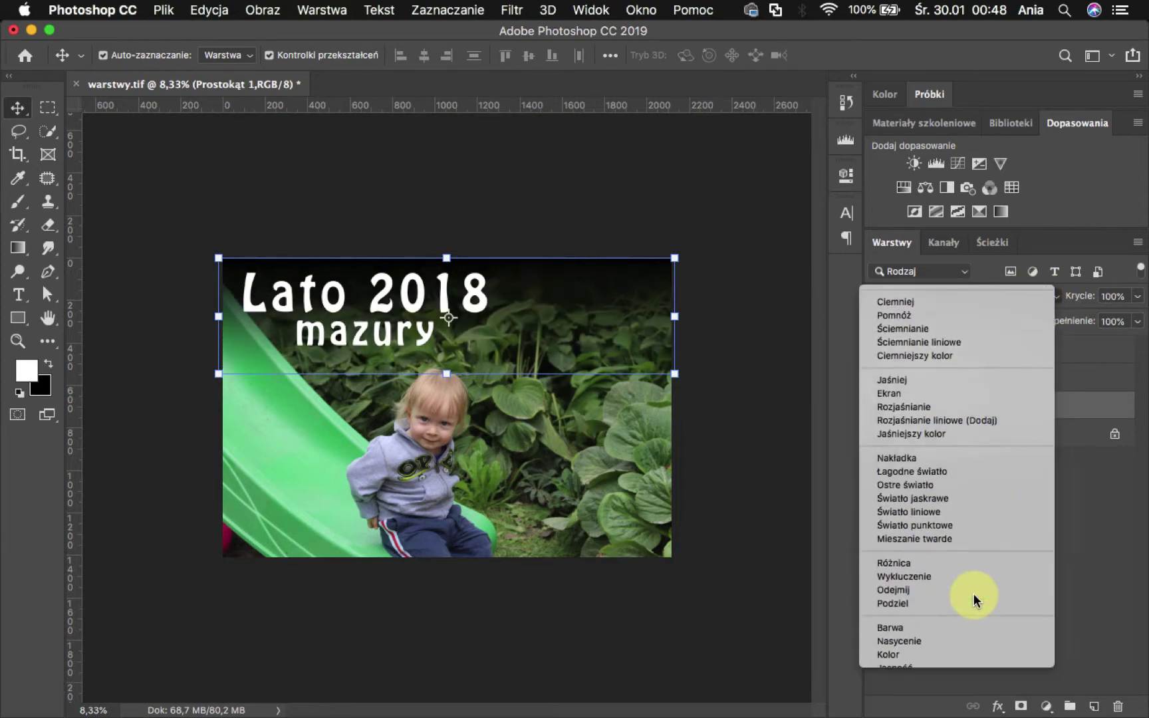
left_click(964, 295)
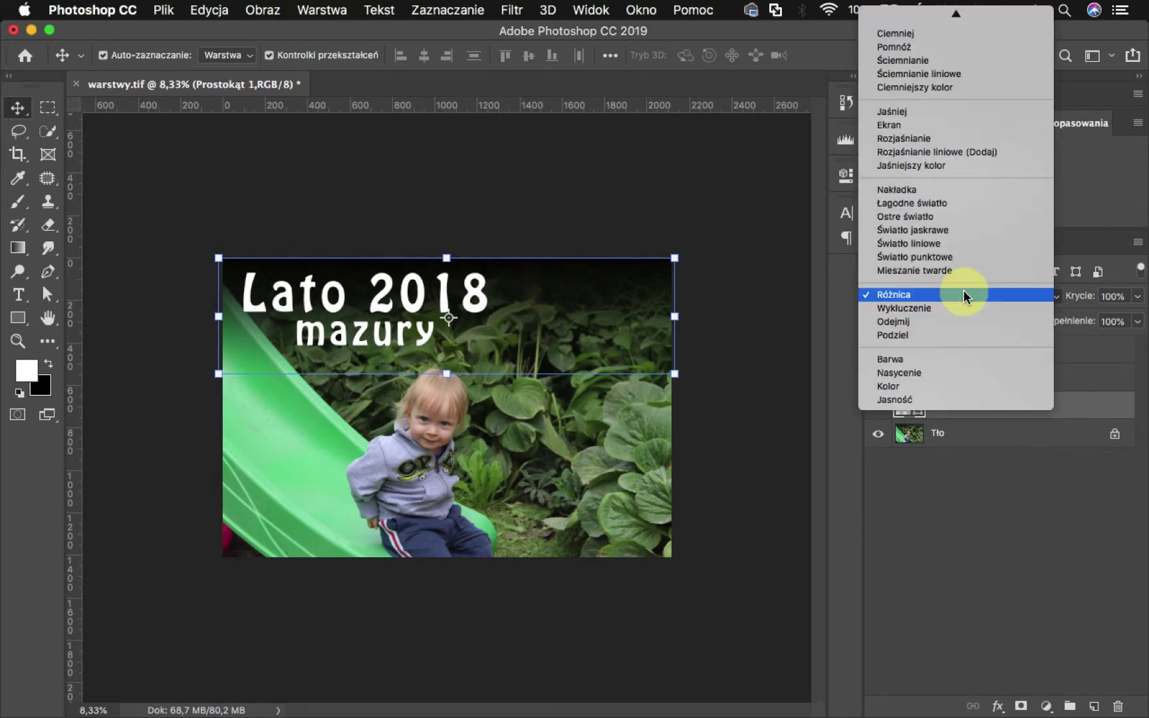
left_click(964, 293)
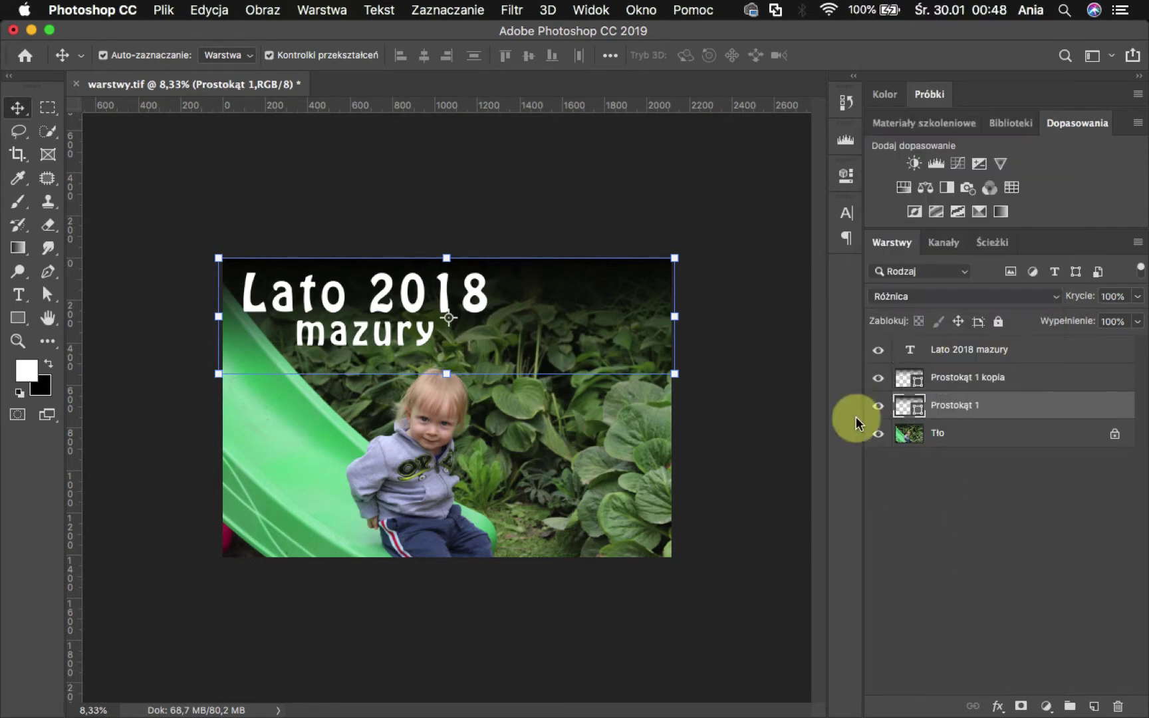
left_click(878, 378)
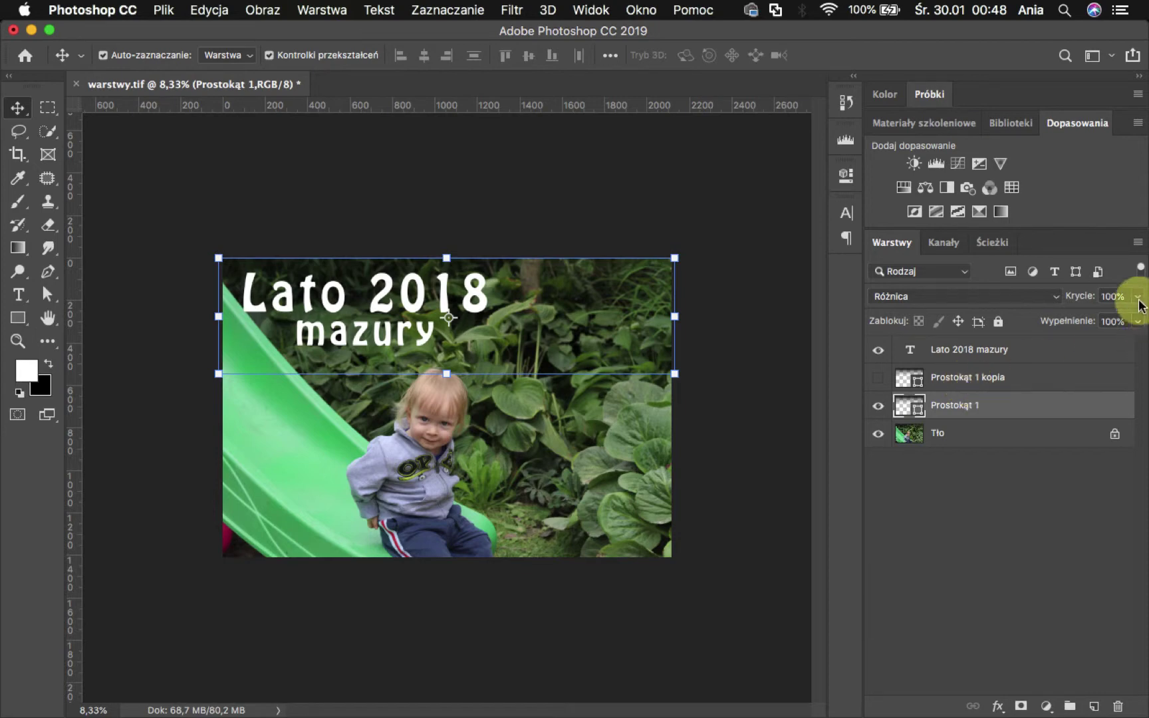
Step: Set the banner back to Normalnie blending with Krycie at 57%
left_click_drag(1082, 313, 1057, 301)
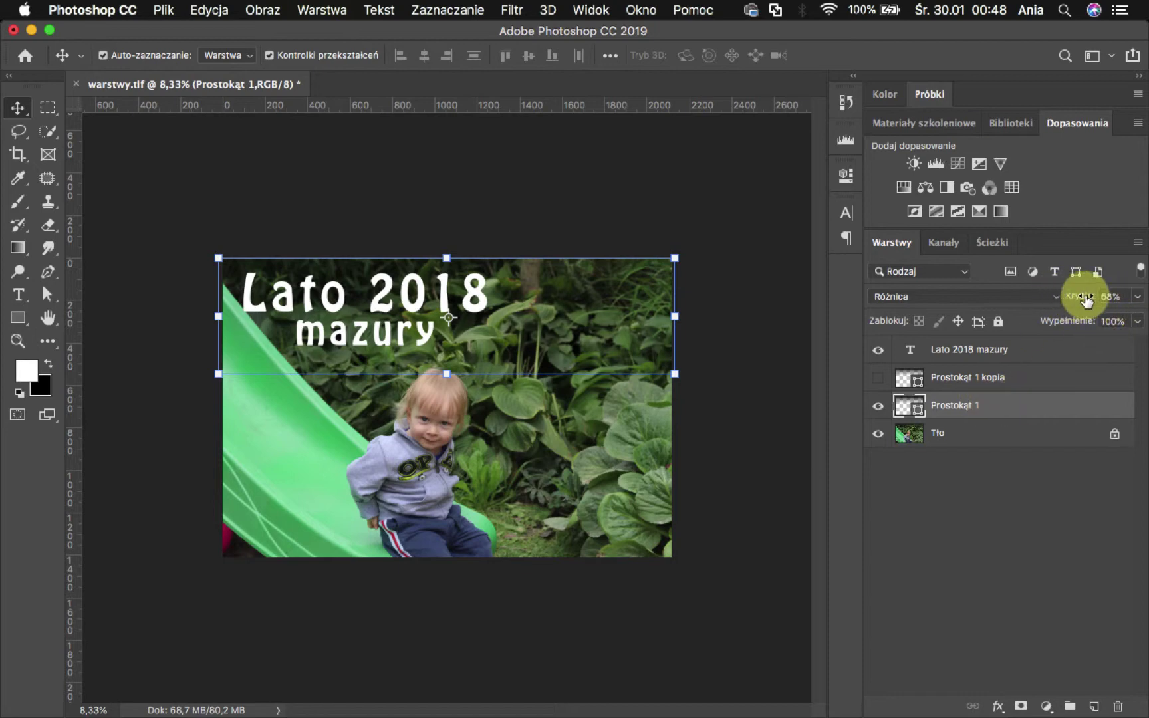
left_click_drag(1082, 307, 1113, 296)
left_click(960, 304)
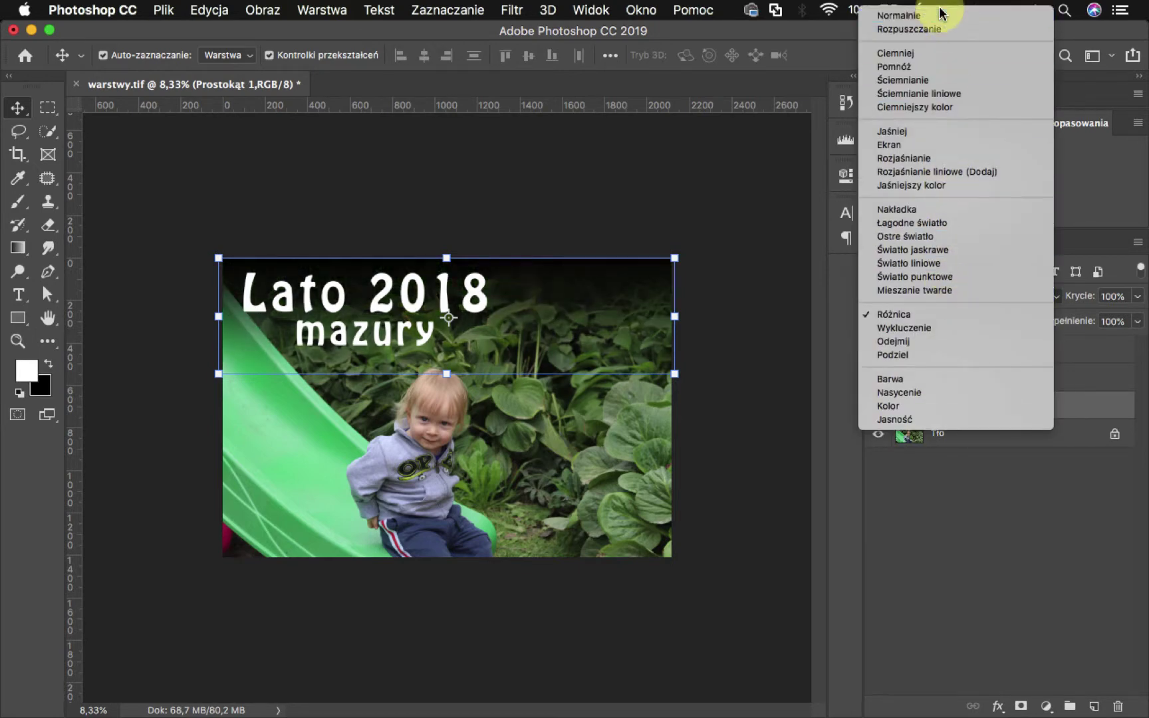
left_click(971, 20)
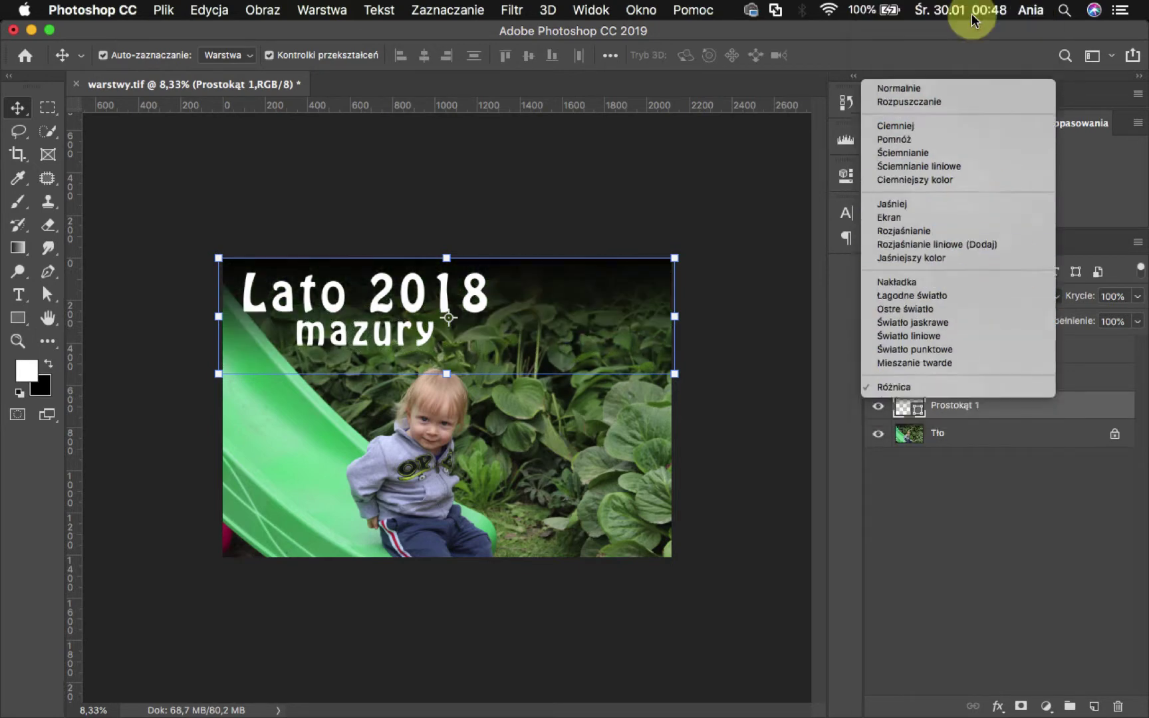
left_click_drag(1089, 295, 1074, 301)
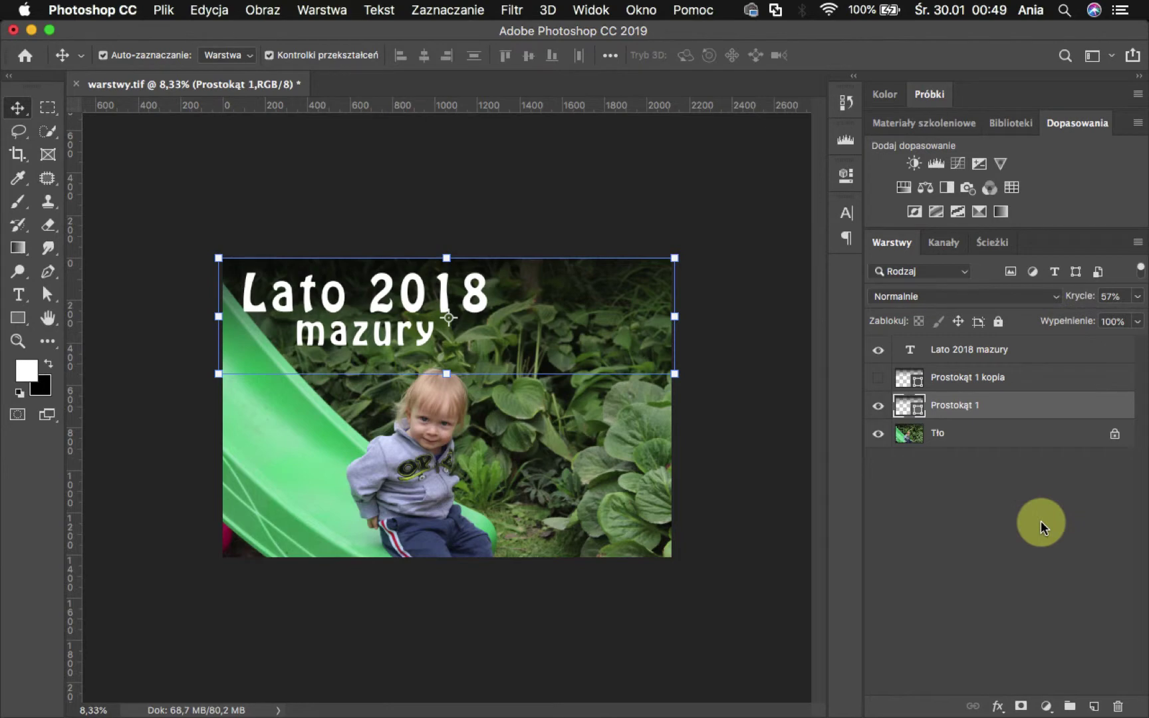
Step: Put Prostokąt 1 and Prostokąt 1 kopia into a new group and keep the name Grupa 1
left_click(1031, 374, "shift")
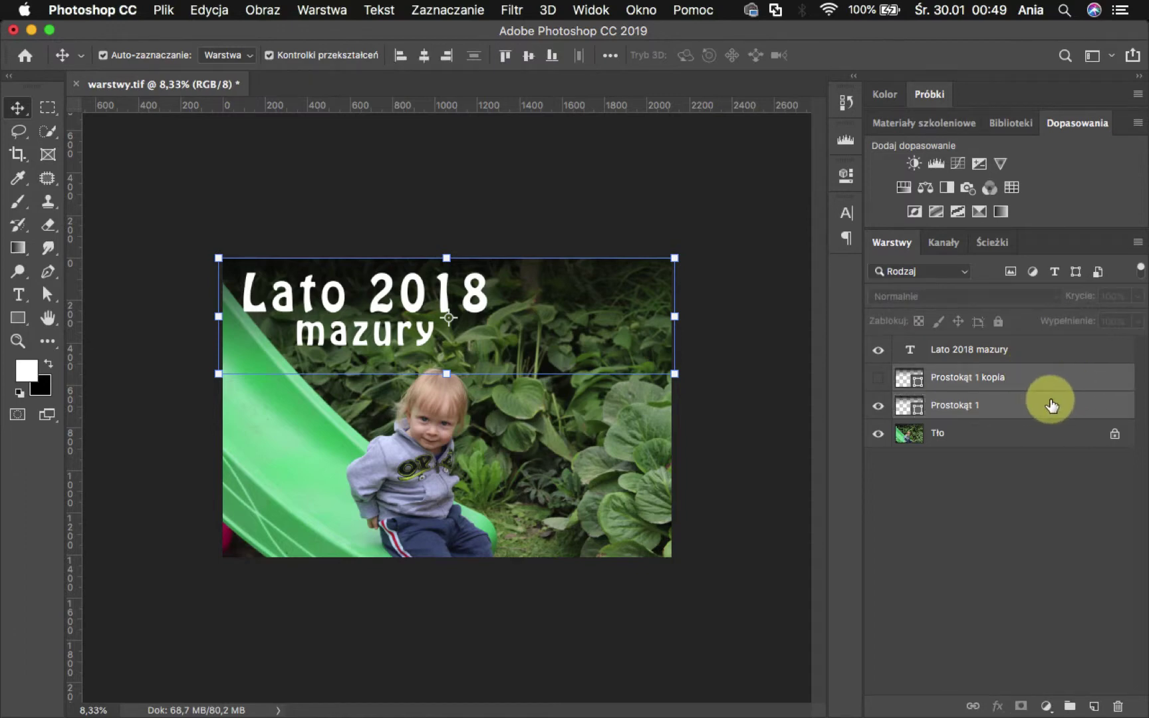
left_click_drag(1051, 405, 1068, 704)
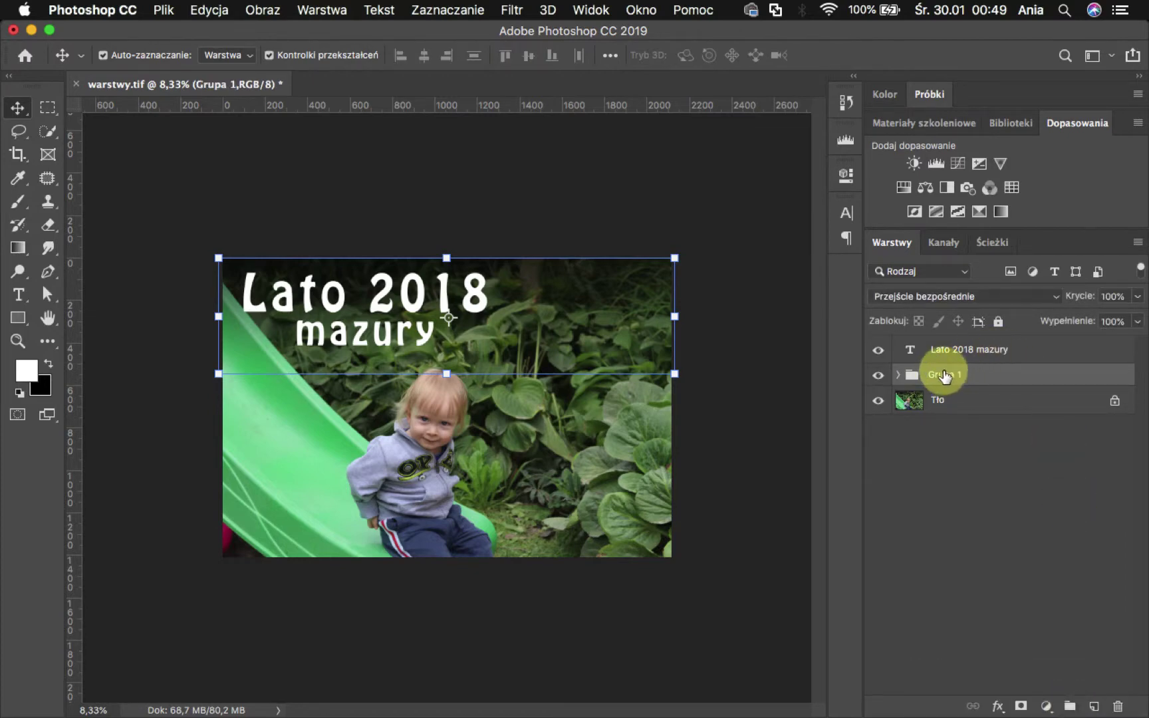
double_click(977, 347)
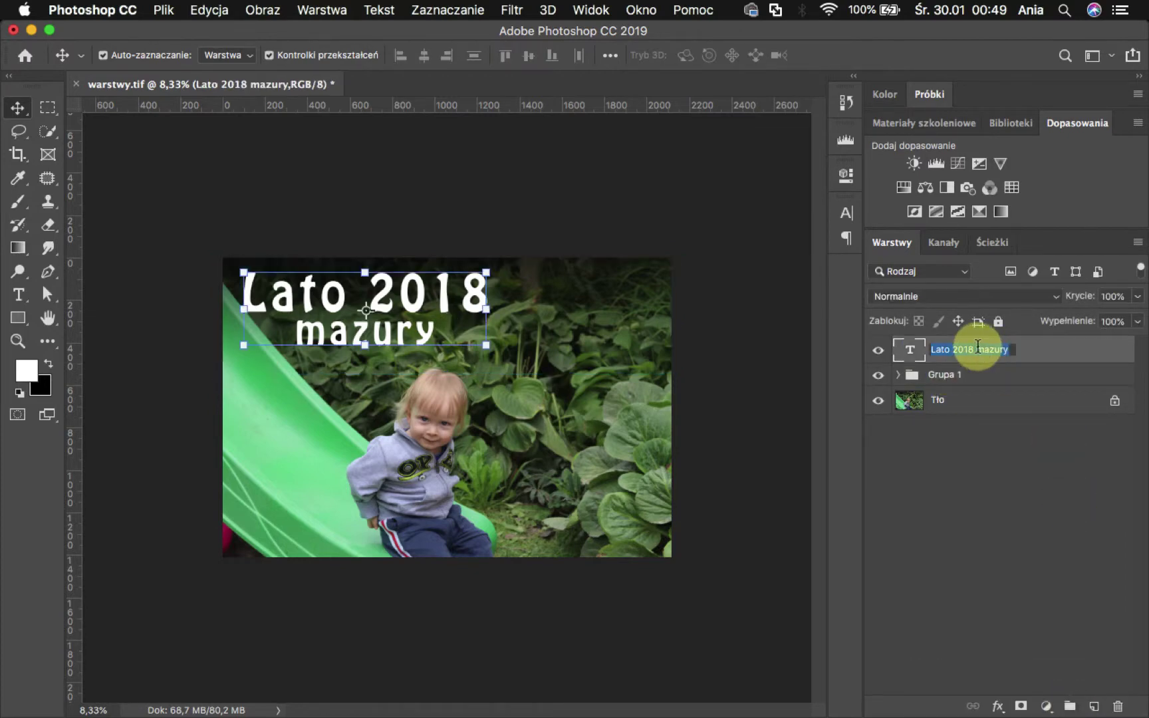
left_click(947, 375)
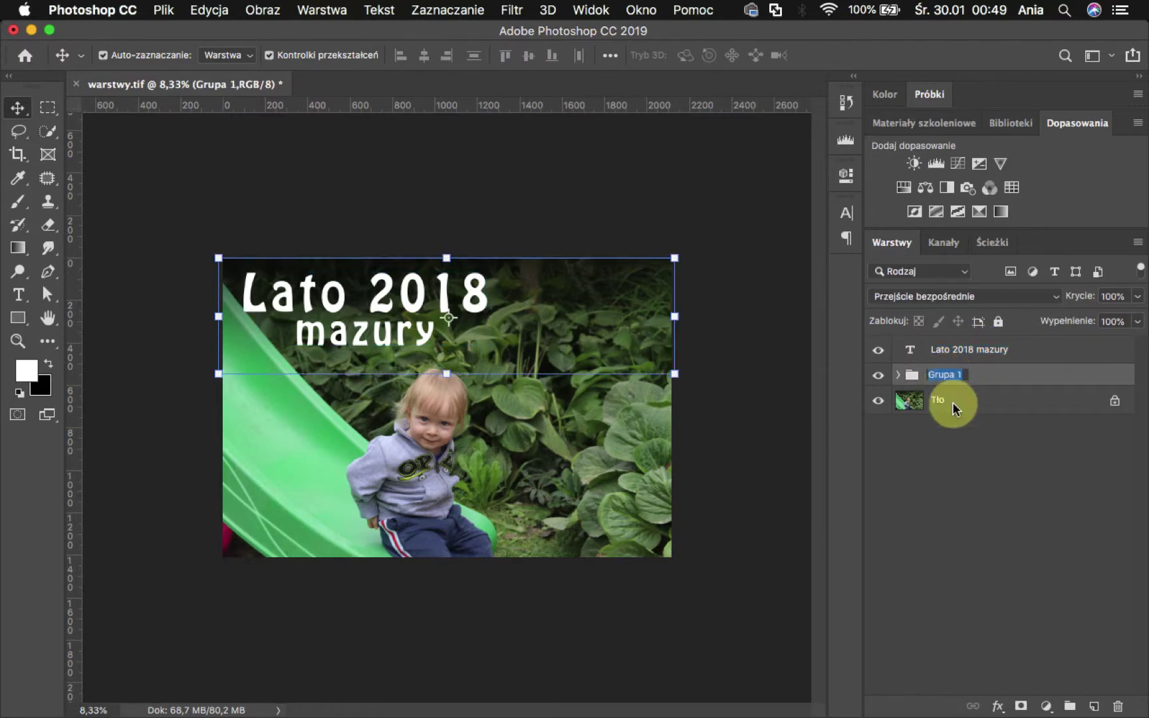
key("Return")
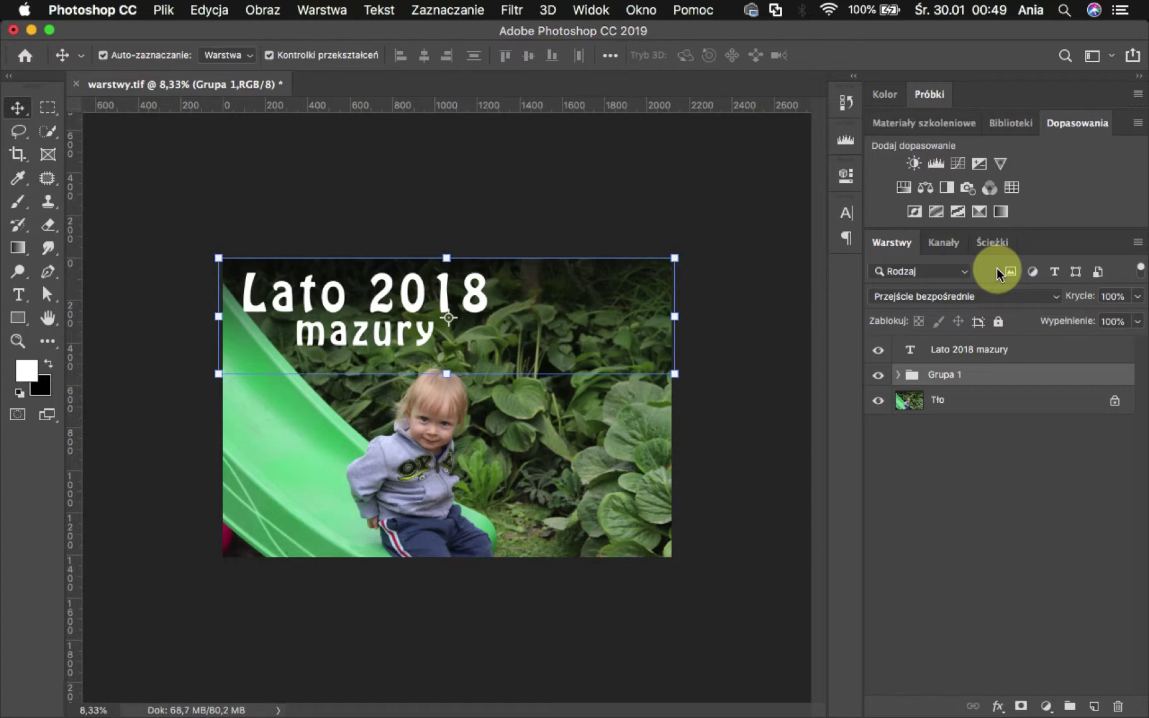
Step: Briefly filter the Layers panel to text layers, then expand Grupa 1 and select Prostokąt 1
left_click(1055, 272)
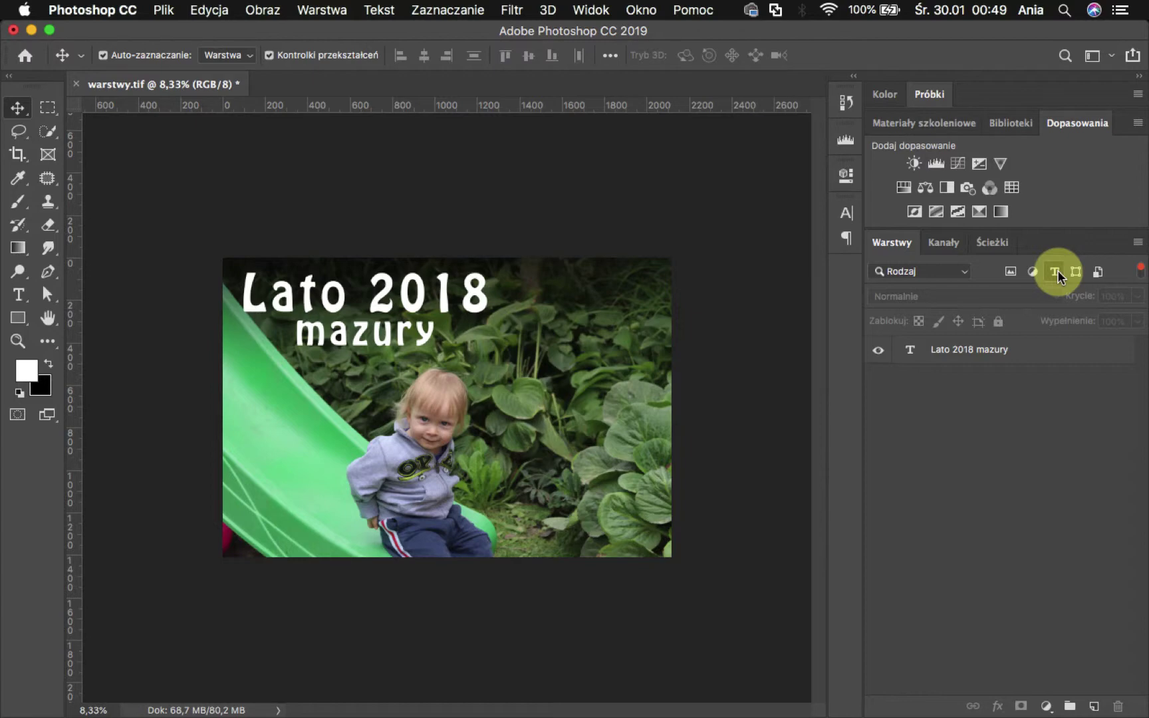
left_click(1055, 271)
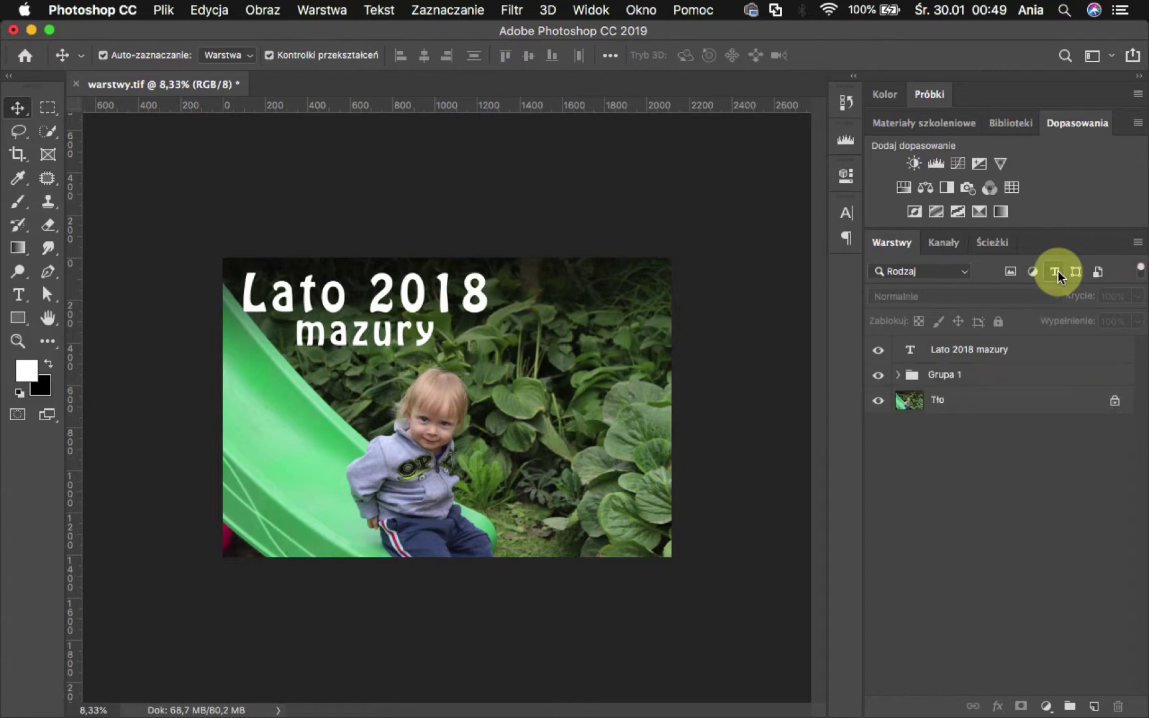
left_click(950, 376)
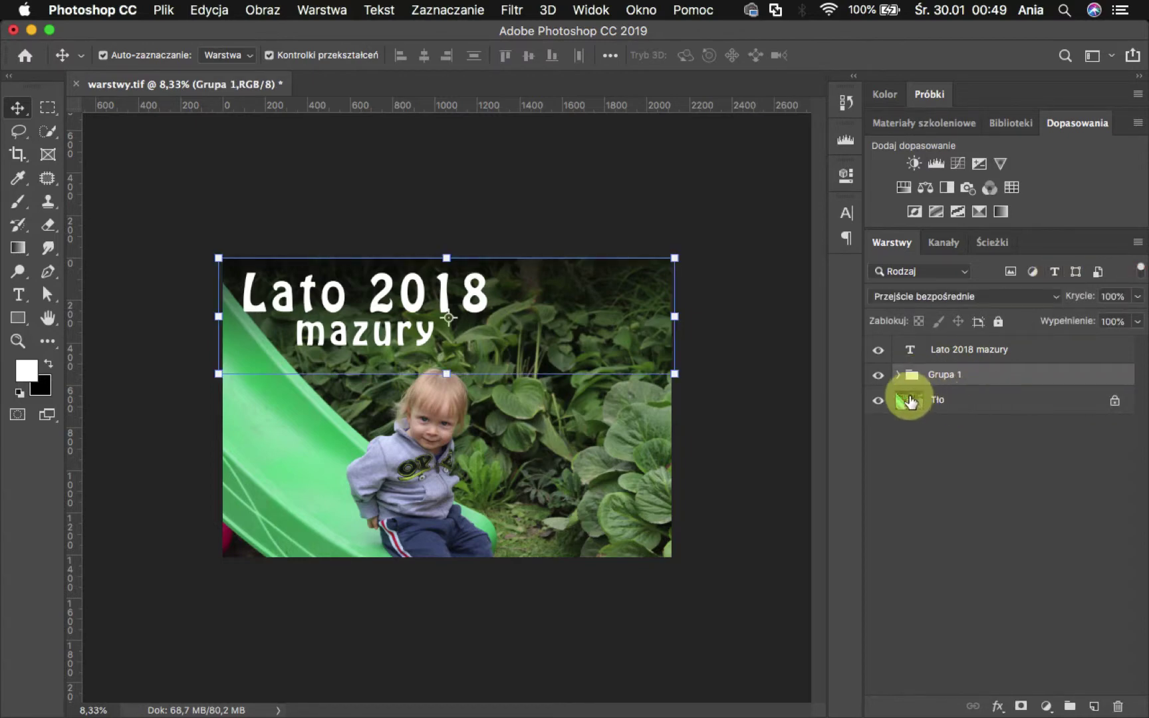
left_click(897, 375)
left_click(1069, 431)
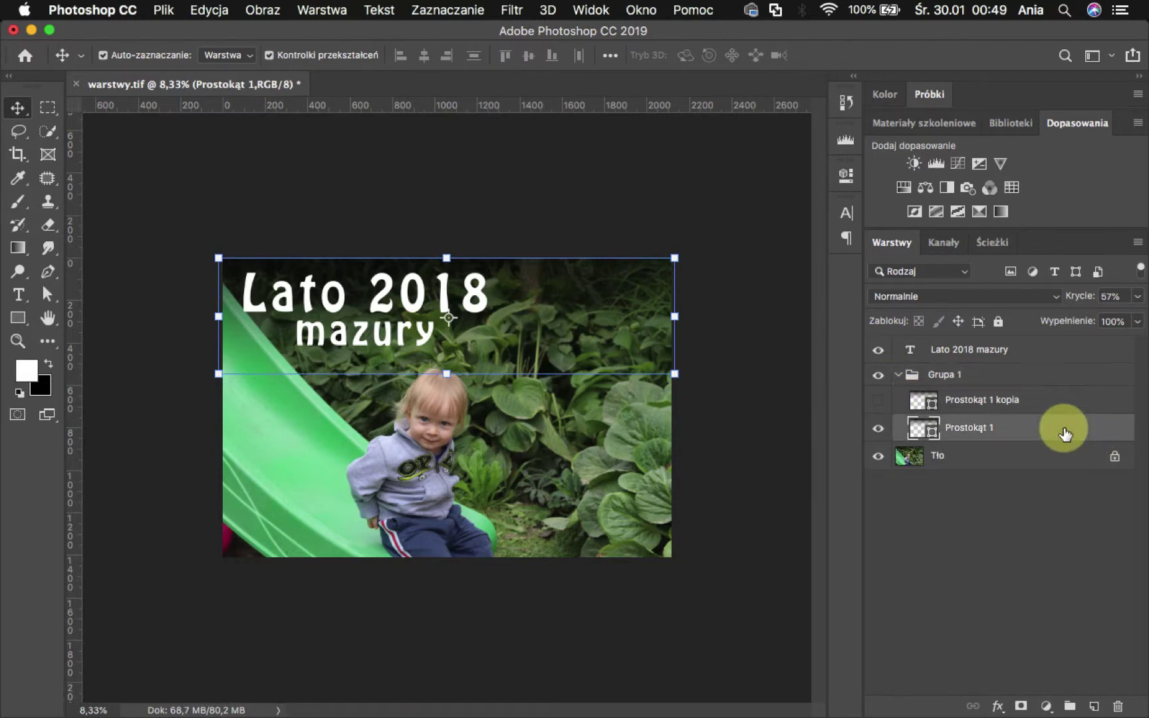
Step: Give Prostokąt 1 a Nałożenie koloru layer style in teal #118ba9
double_click(1125, 434)
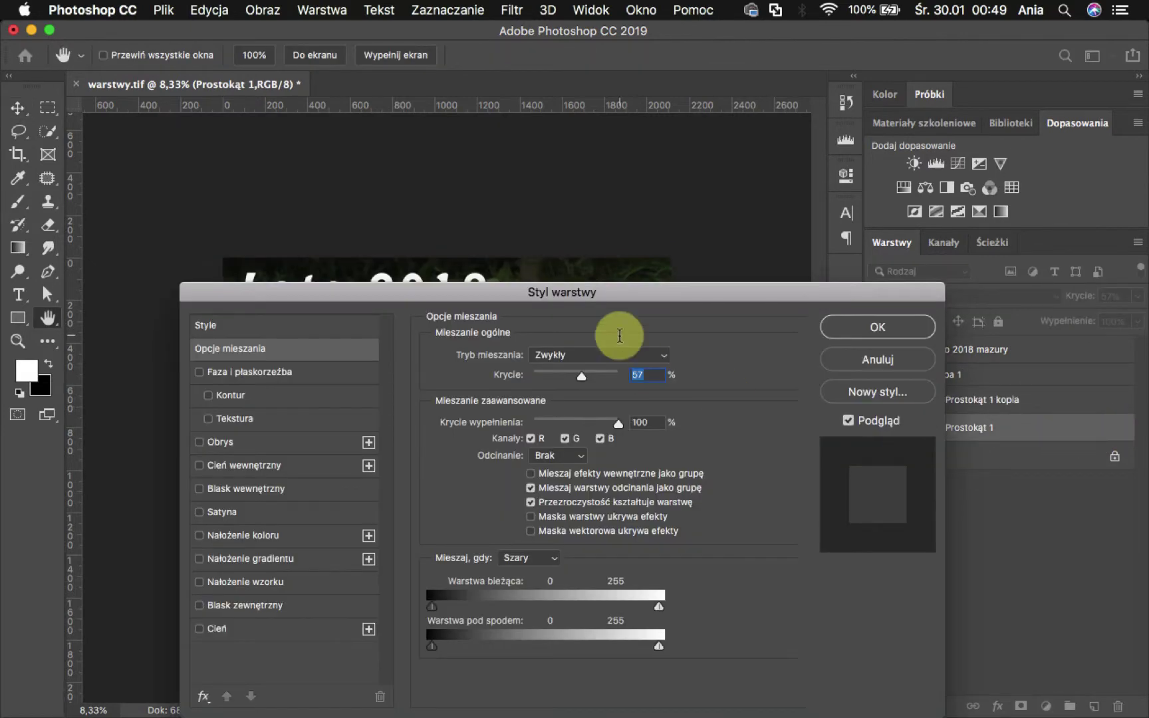
mouse_move(618, 297)
left_mouse_down()
mouse_move(677, 198)
mouse_move(737, 275)
left_mouse_up()
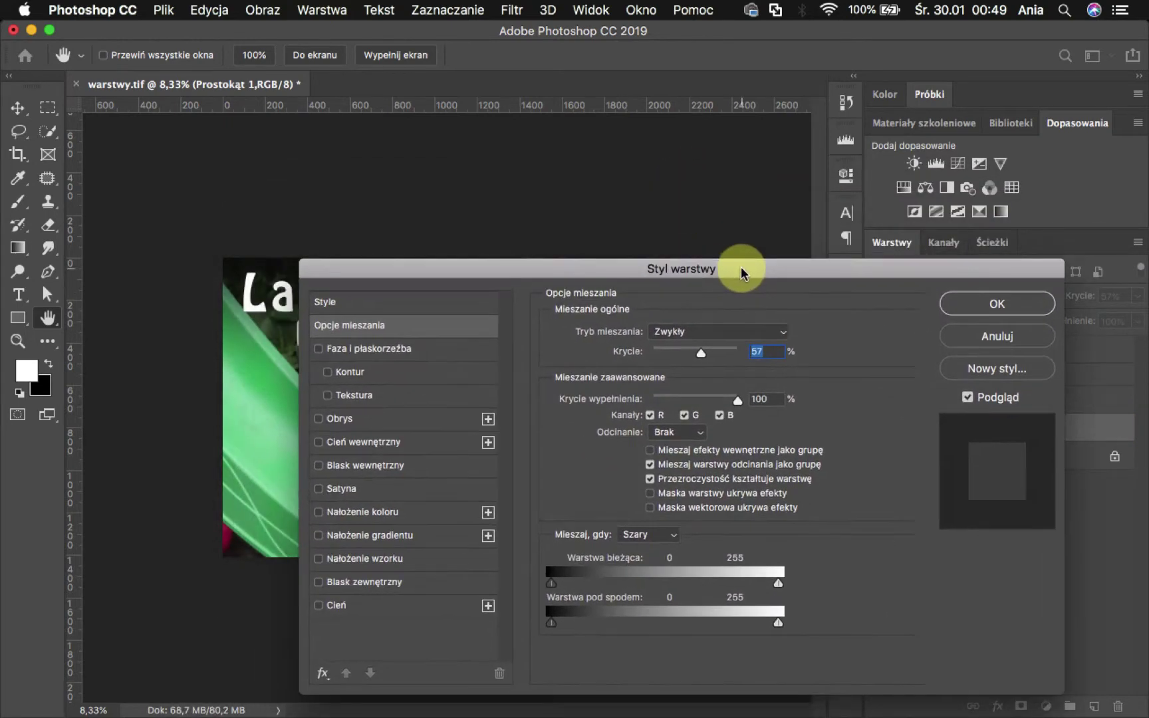
left_click(419, 512)
left_click(778, 334)
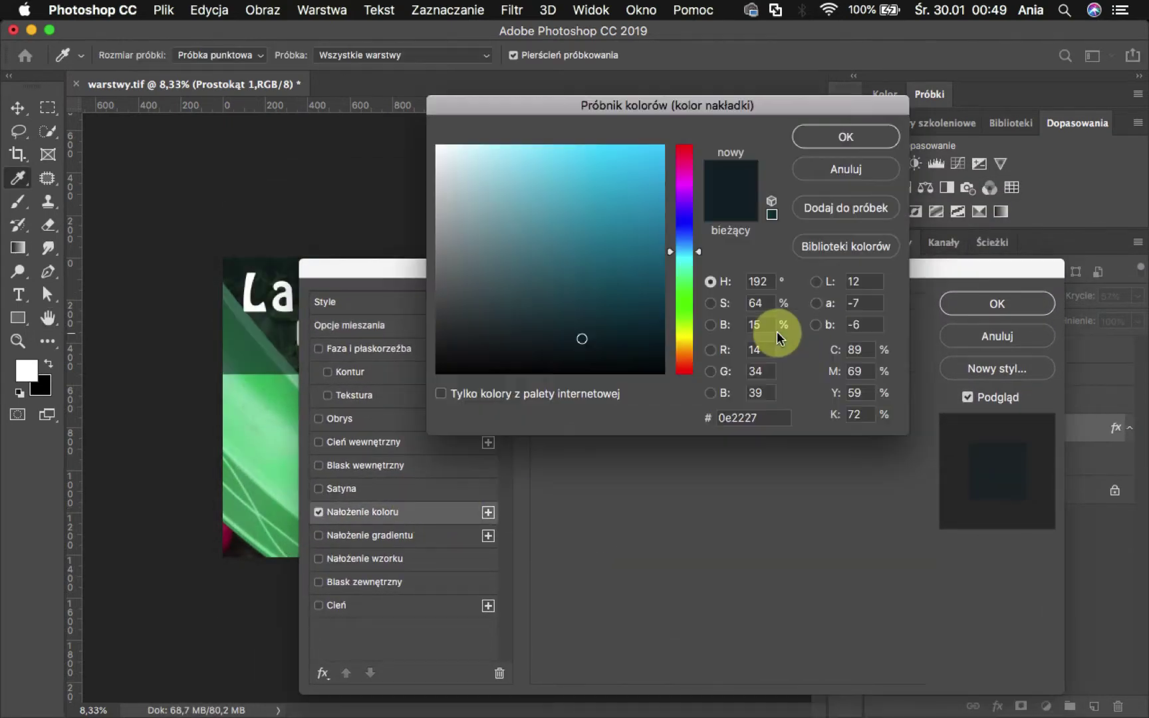
left_click(641, 222)
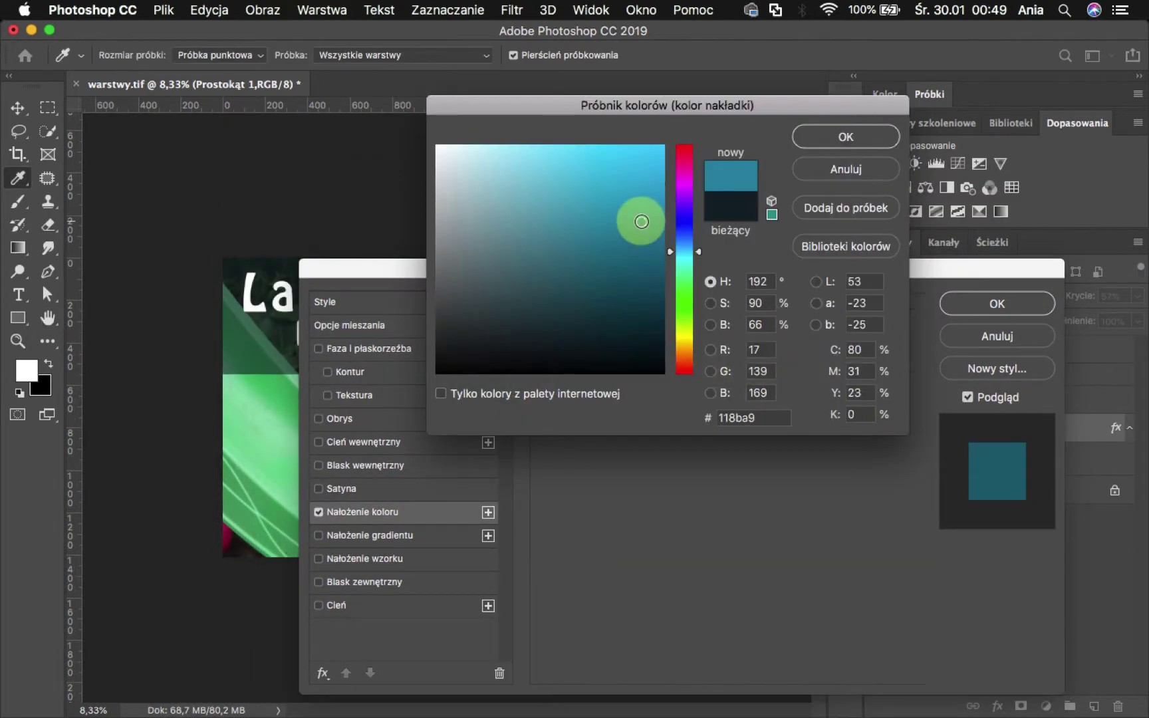
left_click(855, 140)
left_click(996, 303)
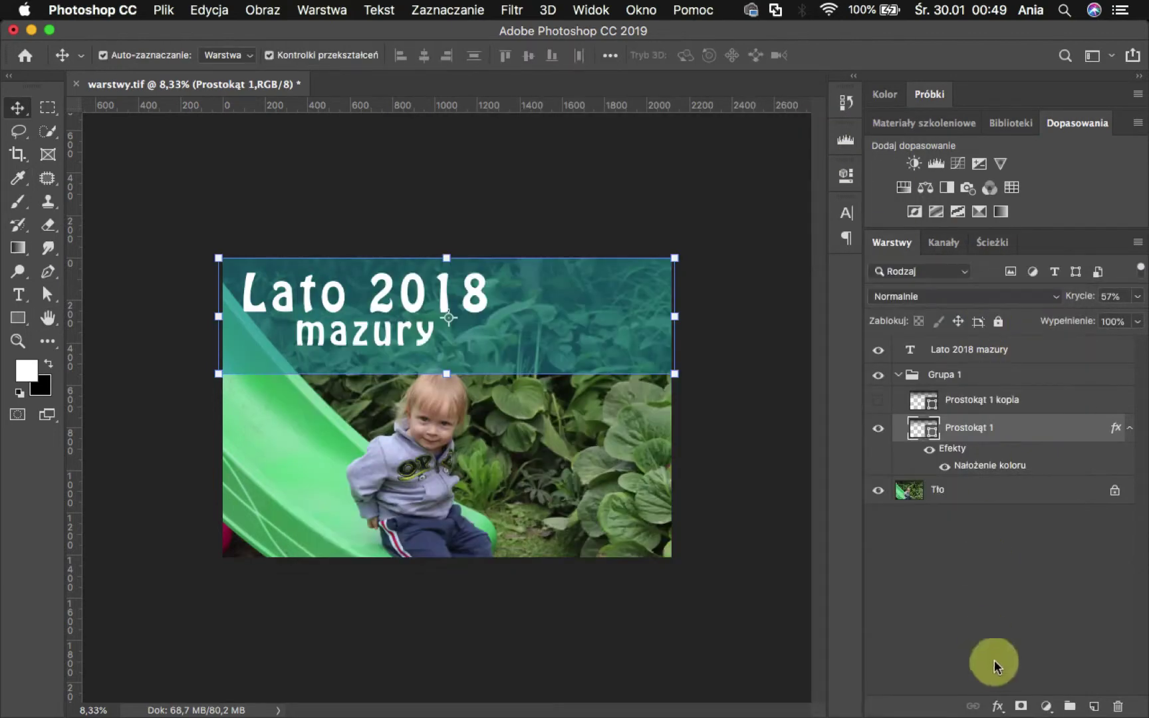
Step: Add a layer mask to the Lato 2018 mazury title and brush out the final 8
left_click(930, 451)
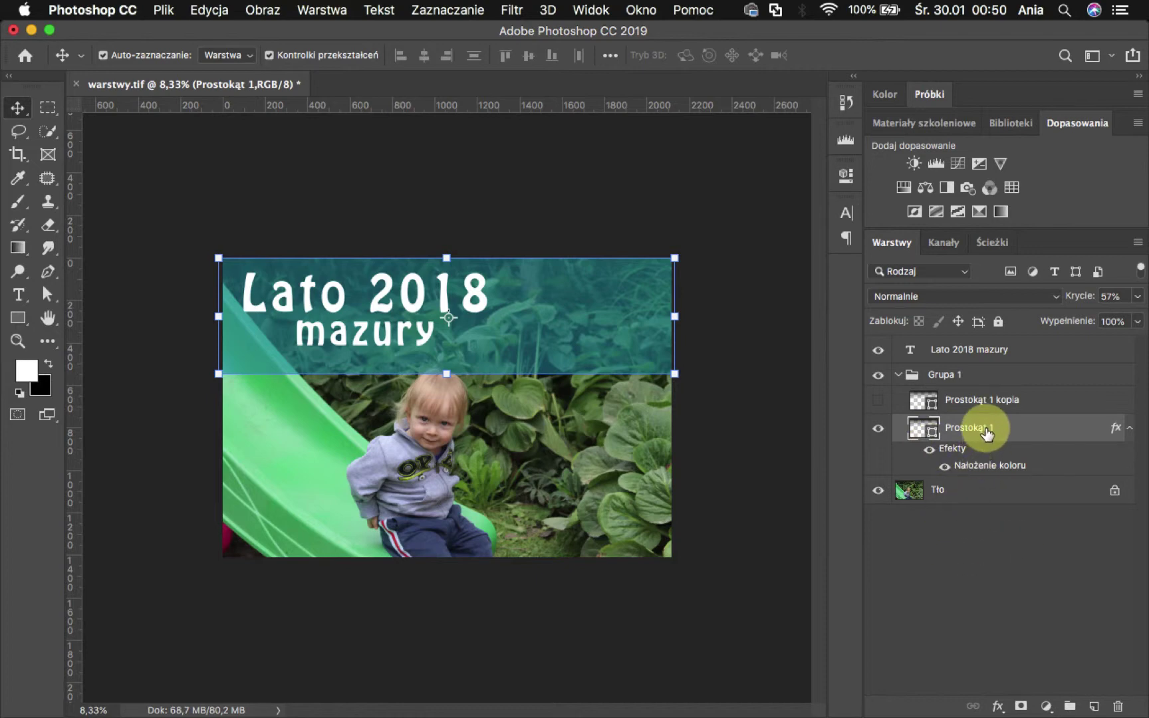
left_click(981, 350)
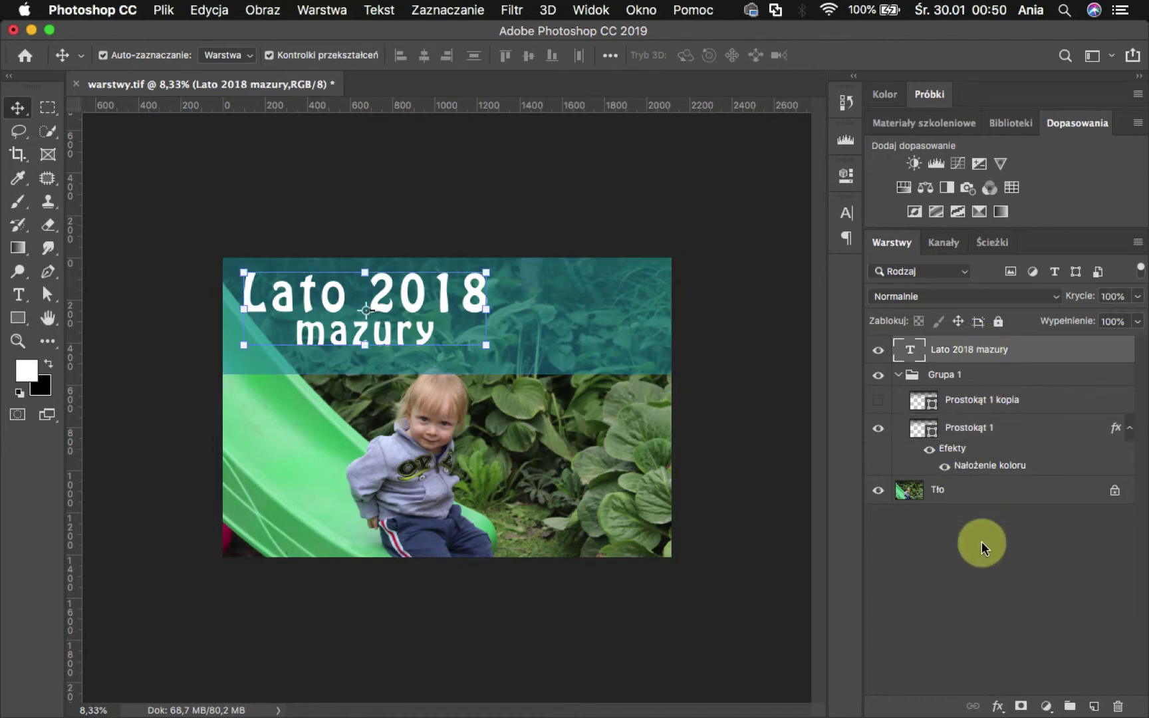
left_click(1021, 706)
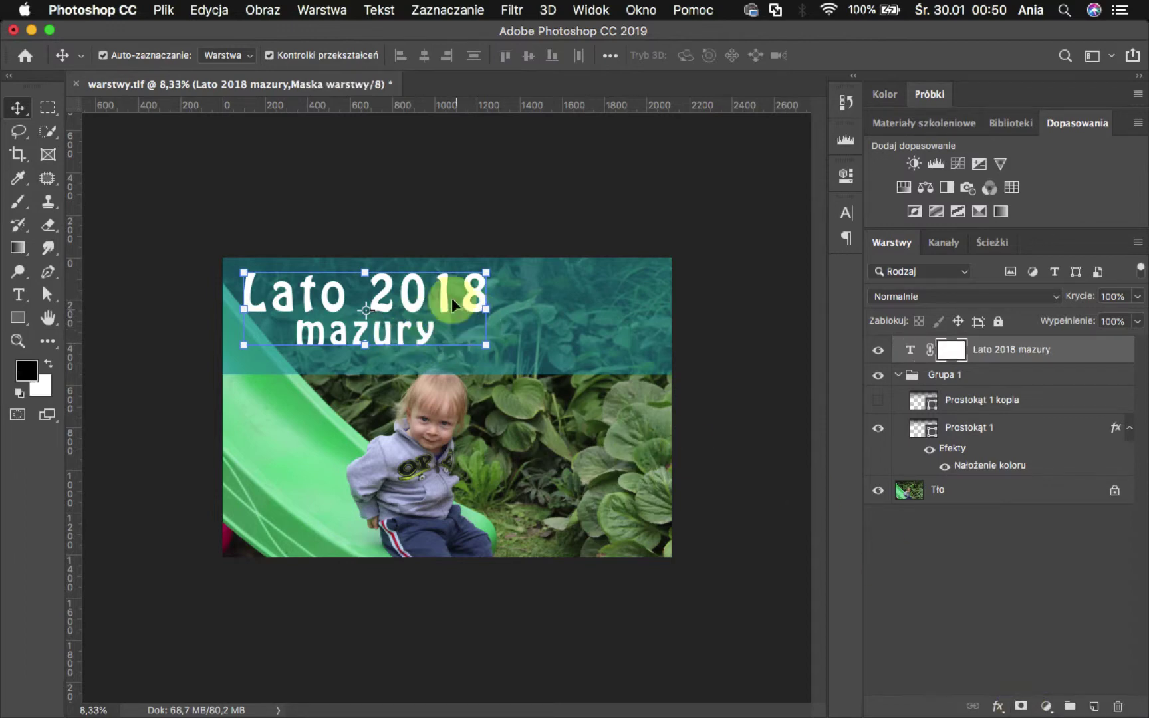
key("b")
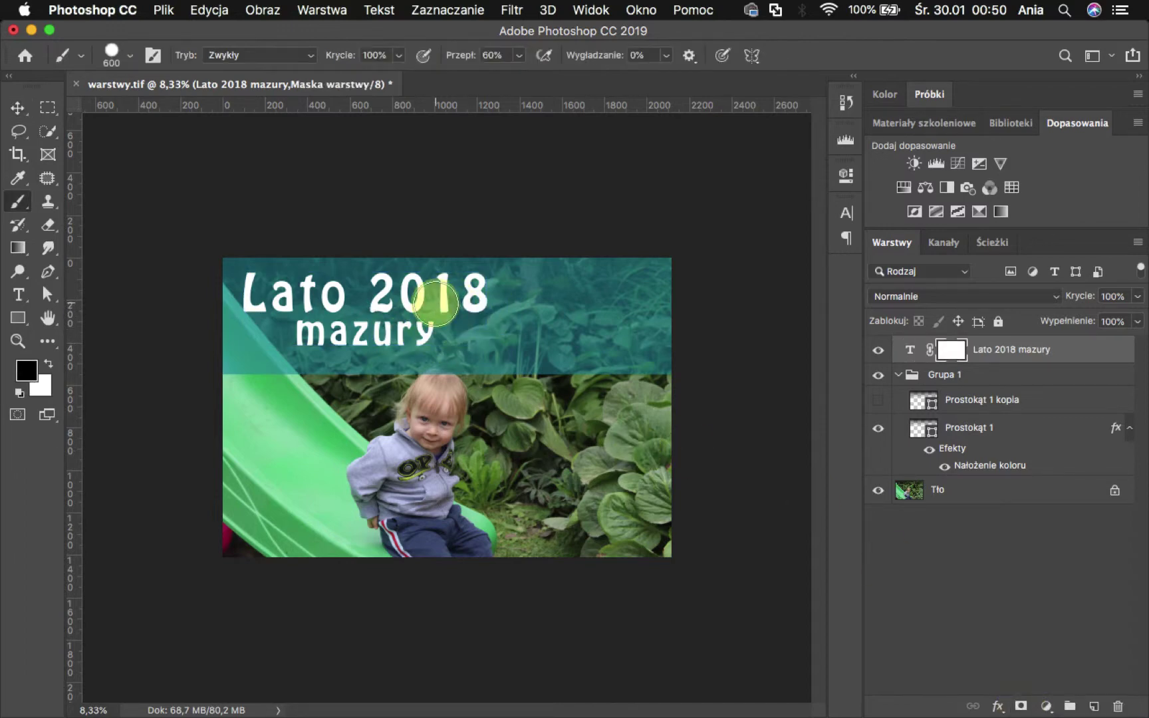
left_click(476, 292)
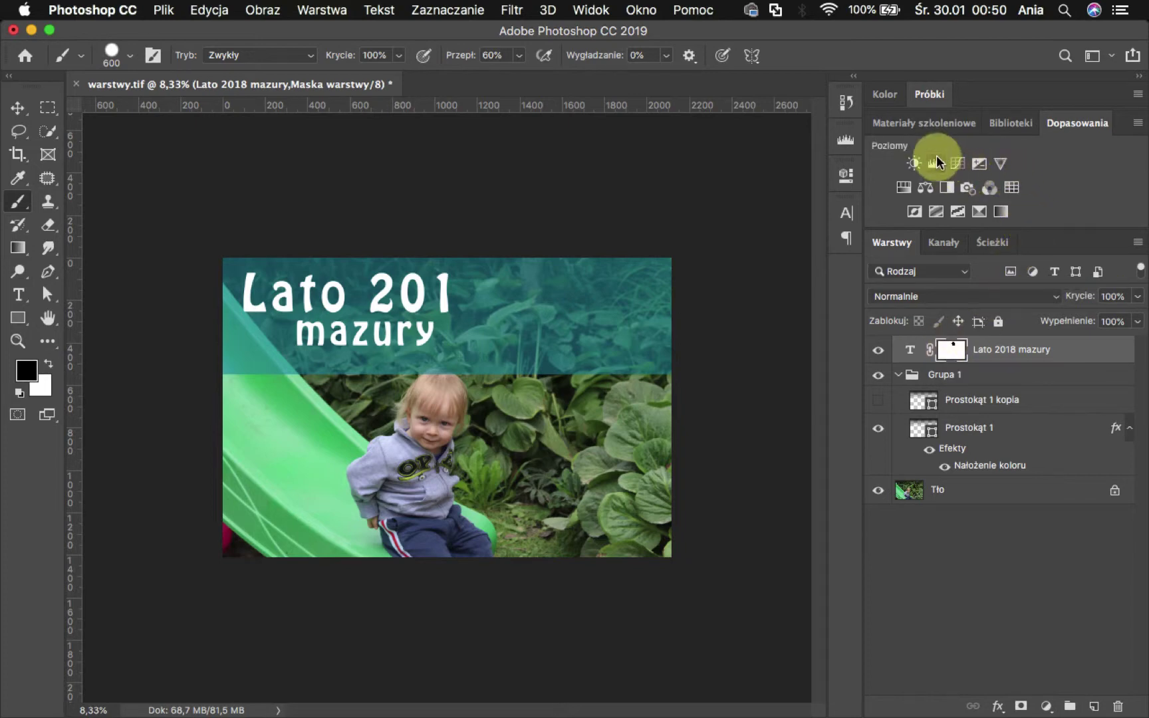
Step: Add a Barwa/Nasycenie 1 adjustment layer with Nasycenie at -42
left_click(904, 187)
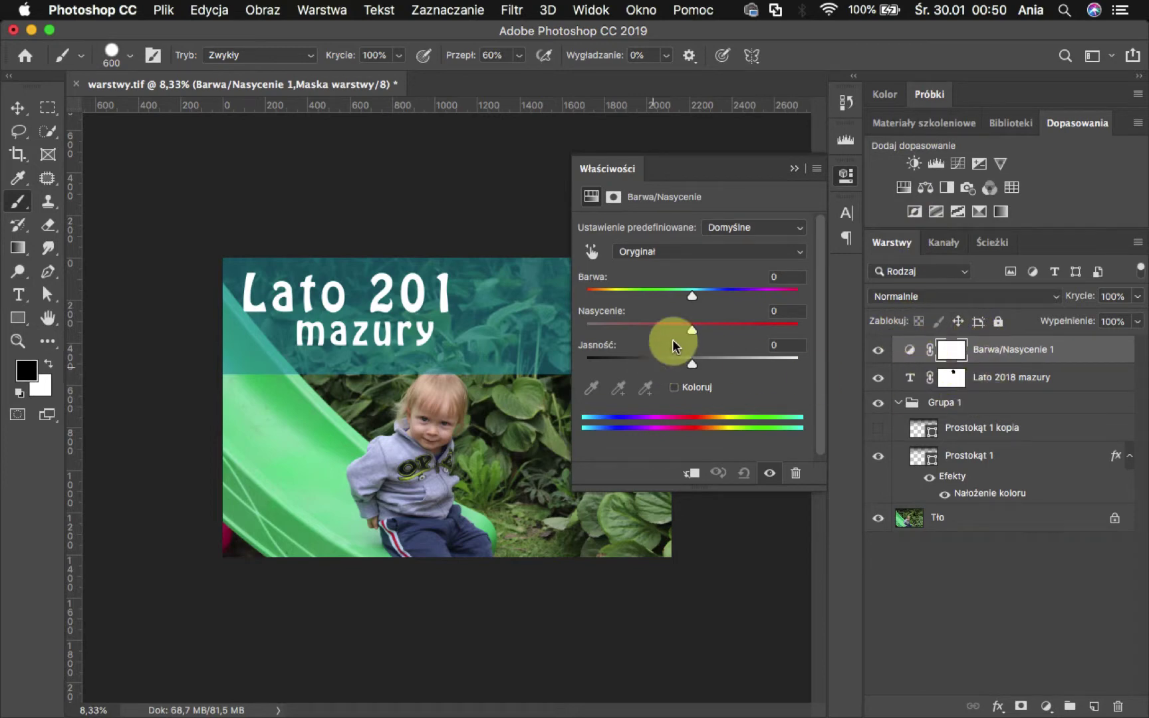
left_click_drag(694, 323, 646, 332)
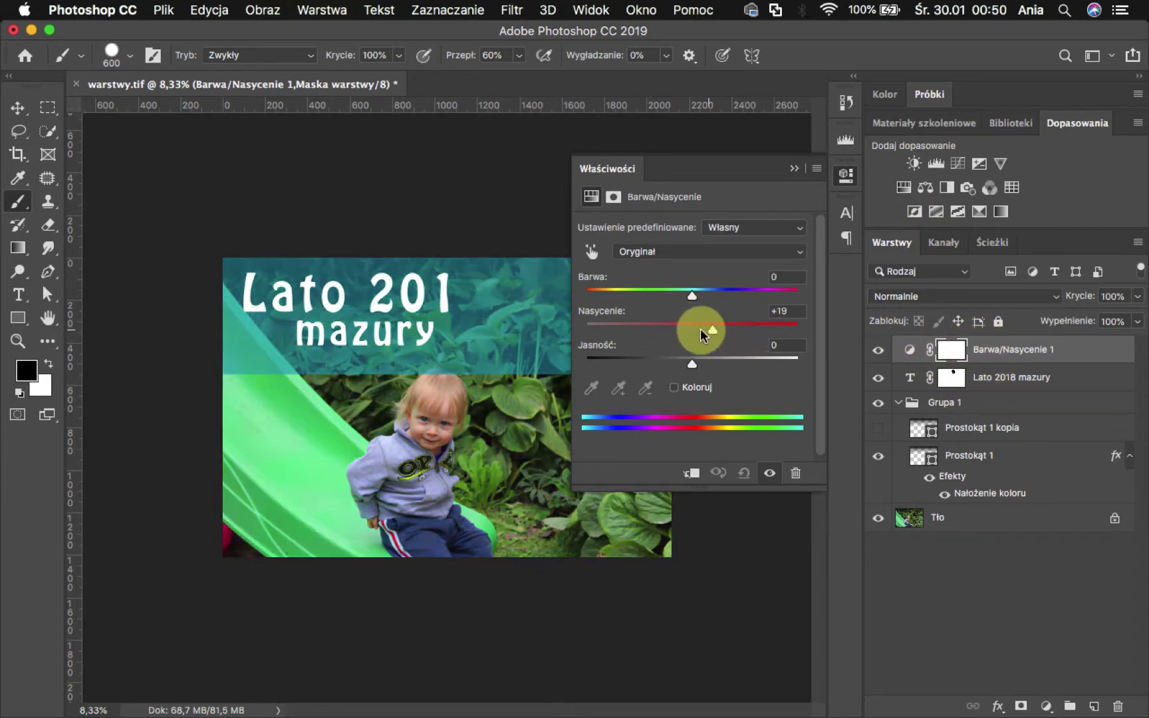
left_click(795, 168)
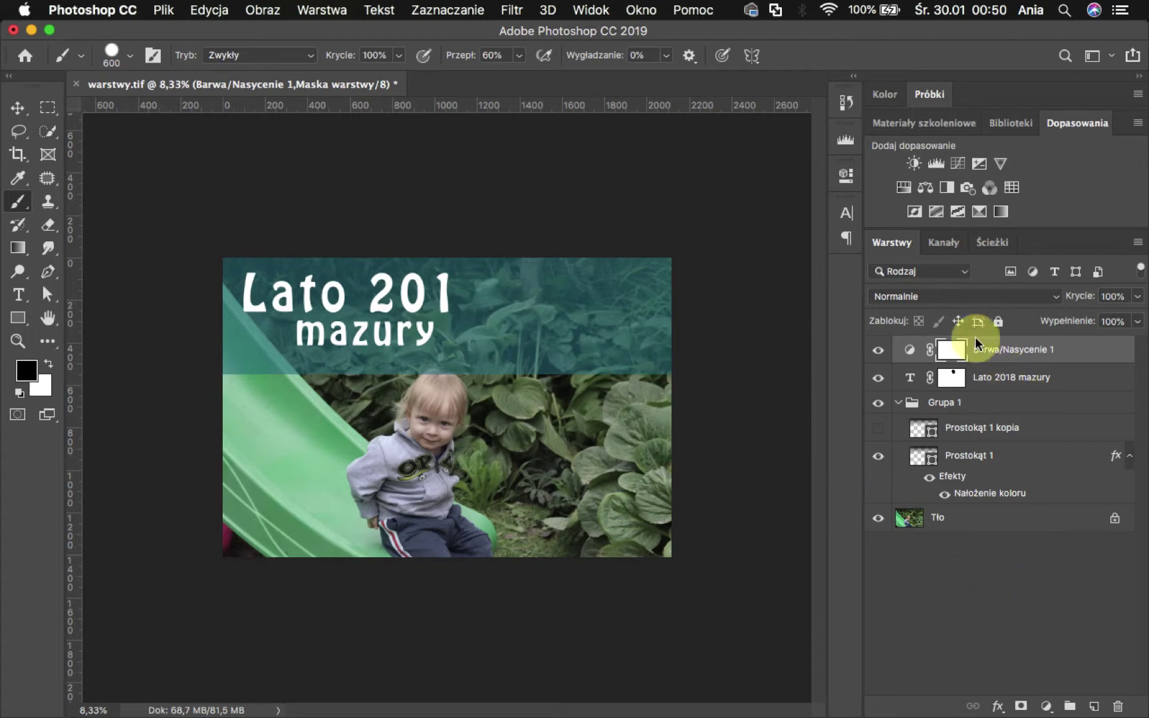
Step: Hide Barwa/Nasycenie 1 and the title, keep Grupa 1 visible, and show Prostokąt 1 kopia
left_click(878, 349)
left_click(878, 377)
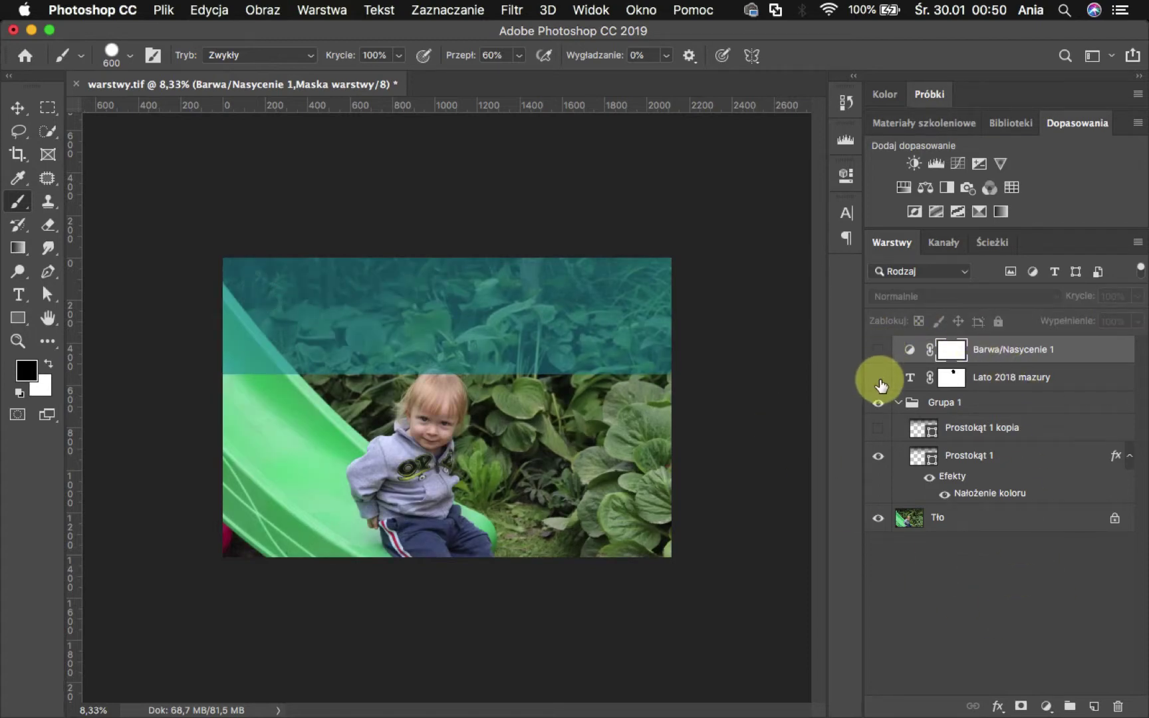
left_click(878, 402)
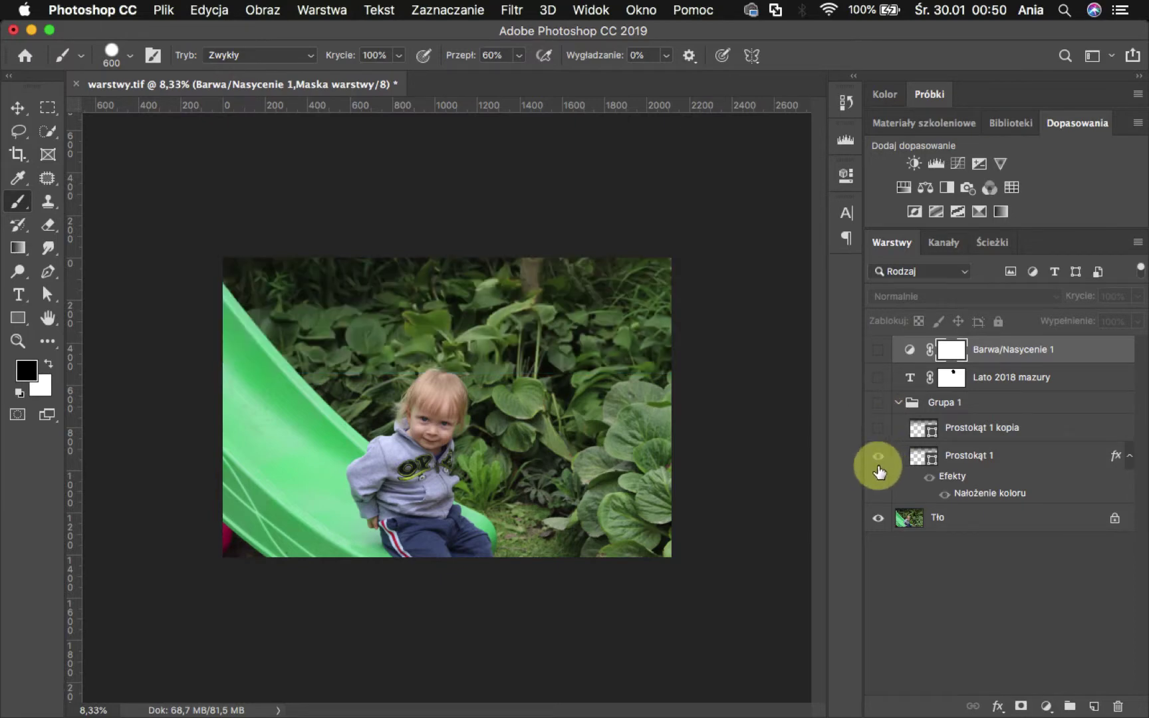
left_click(877, 402)
left_click(877, 428)
left_click(879, 456)
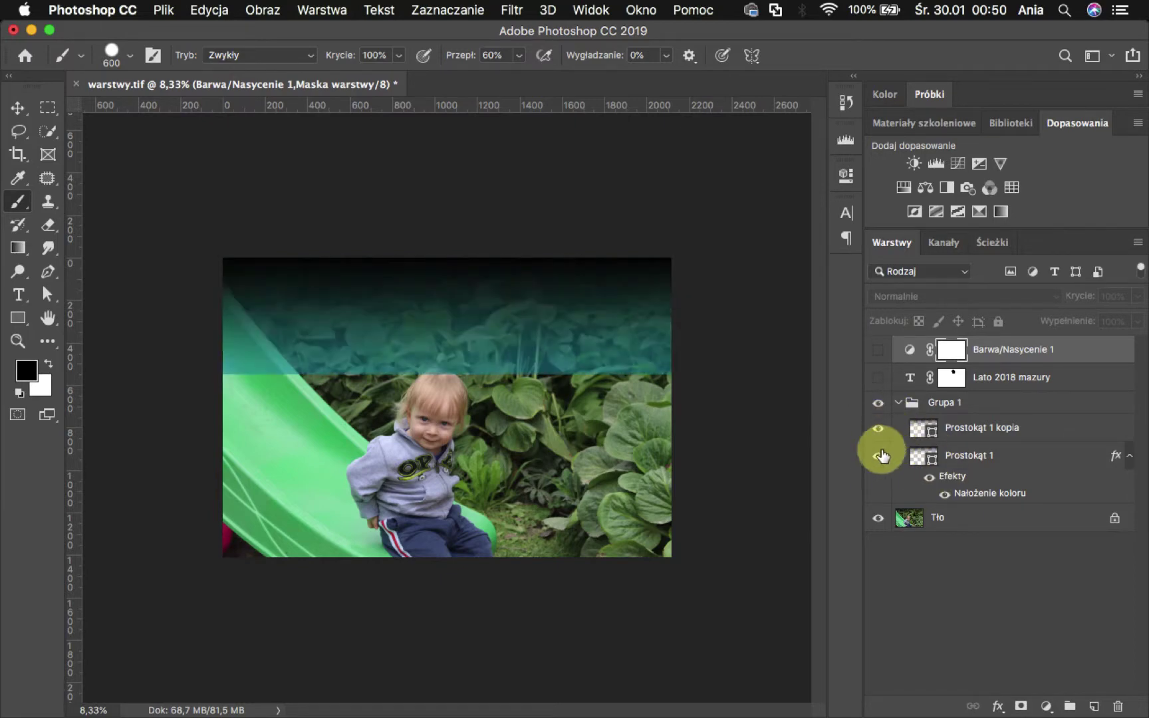